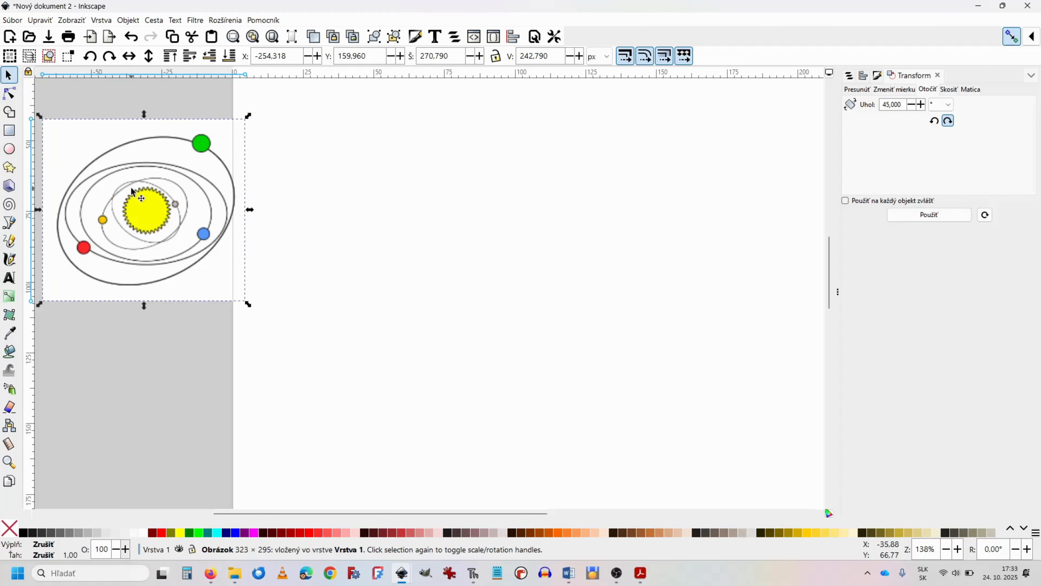
Step: Draw a whole, unfilled ellipse on the blank page, about 43.3 mm horizontal and 31.7 mm vertical radius
left_click(10, 153)
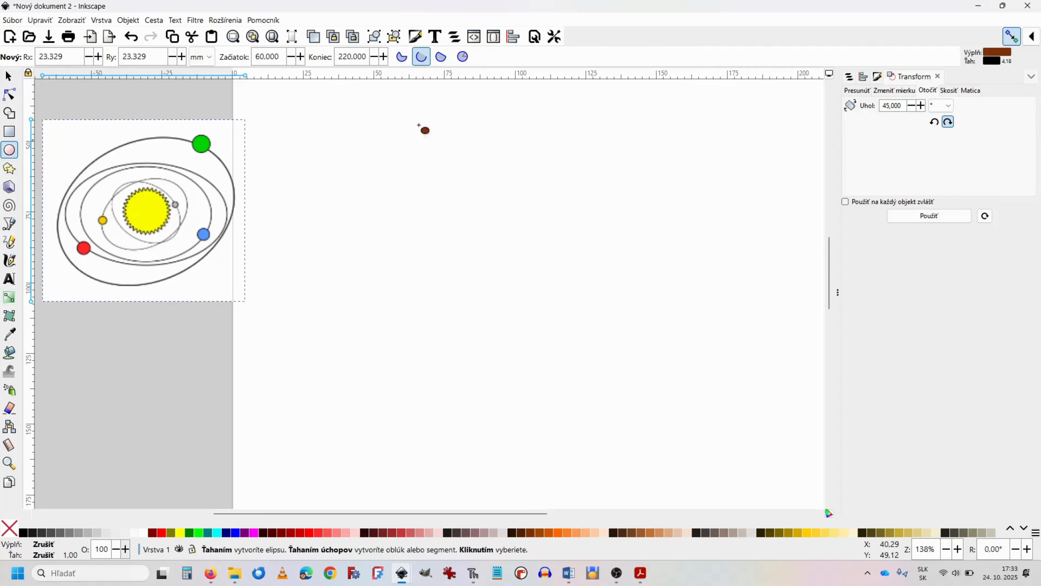
left_click(462, 58)
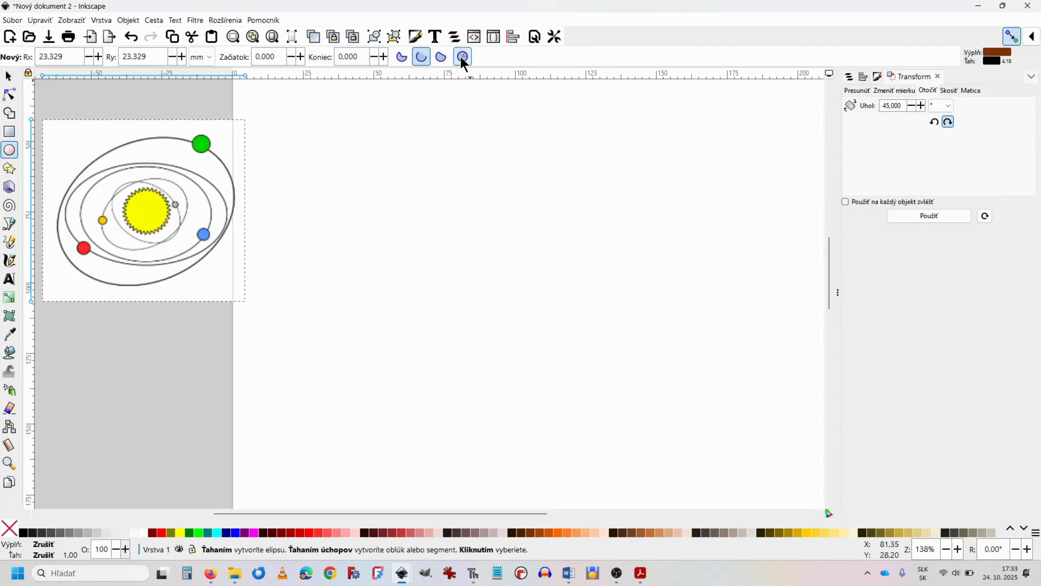
left_click(877, 76)
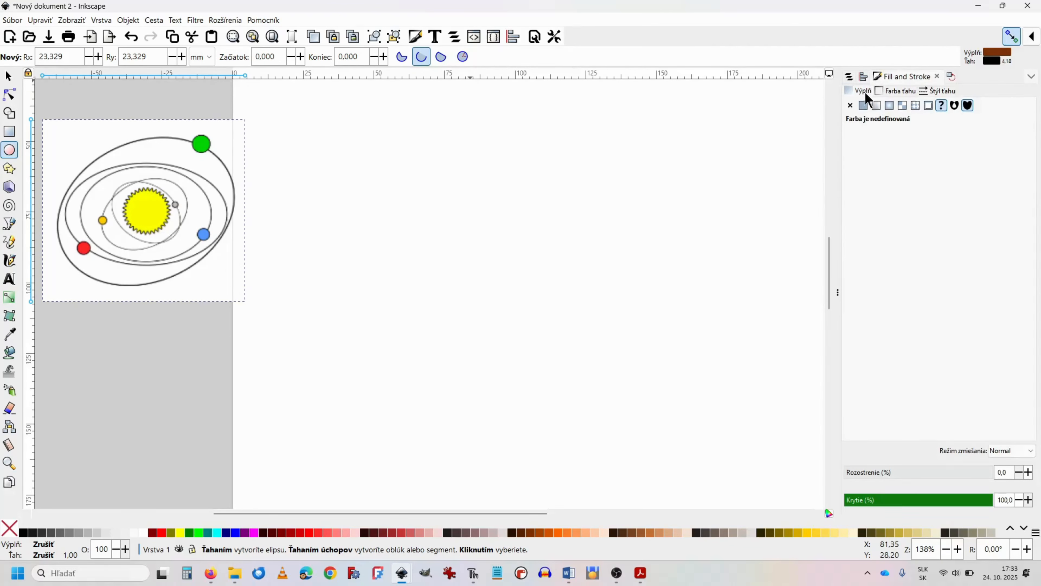
left_click(849, 107)
left_click_drag(385, 200, 636, 384)
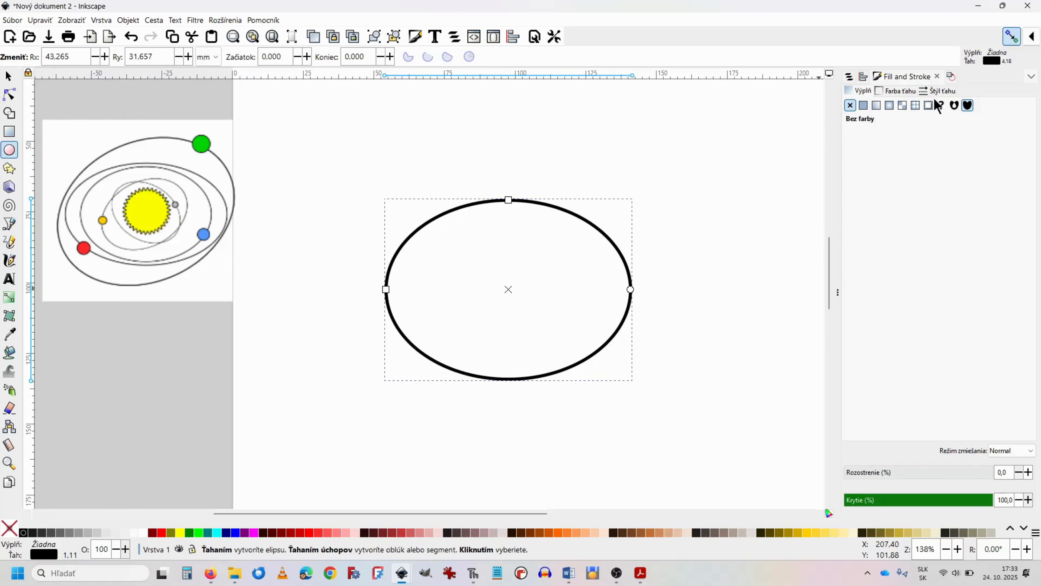
Step: Reduce the ellipse's stroke width to 0.205 mm
left_click(942, 92)
left_click(925, 107)
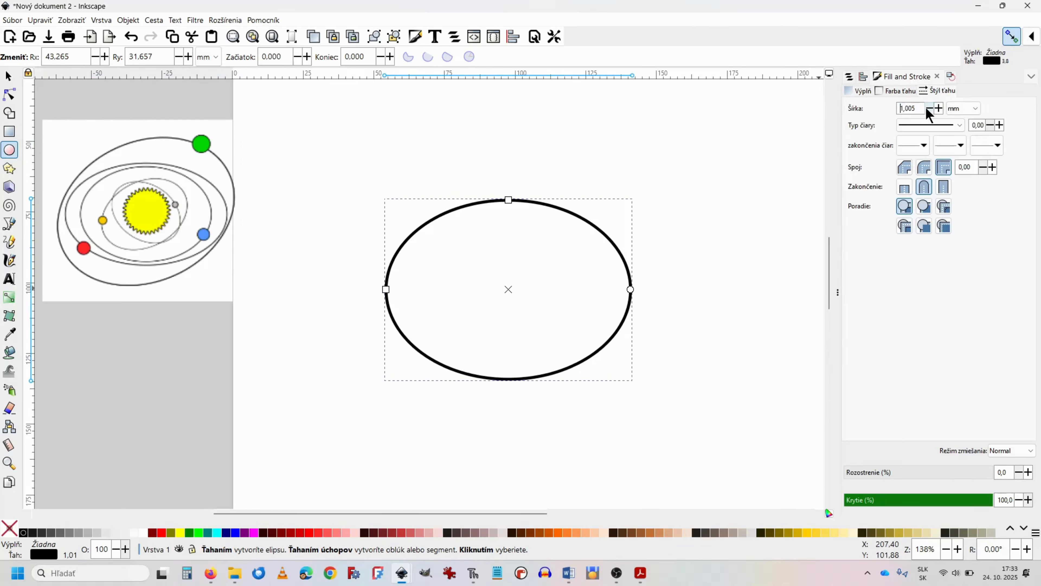
left_click(926, 108)
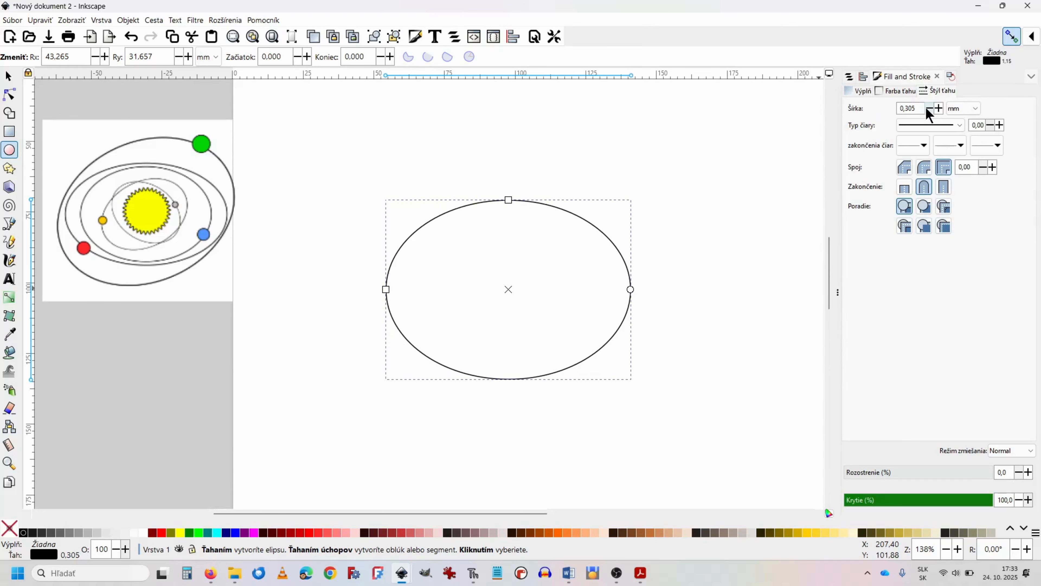
left_click(929, 108)
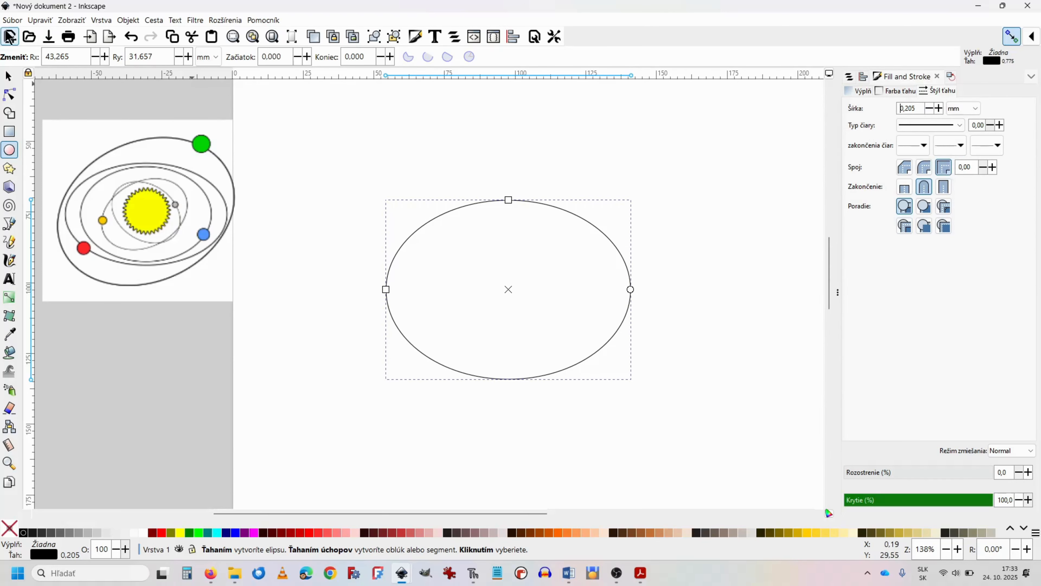
Step: Duplicate the ellipse, shrink and tilt the copy clockwise to about 275 by 224 px, and centre it inside the original
left_click(9, 77)
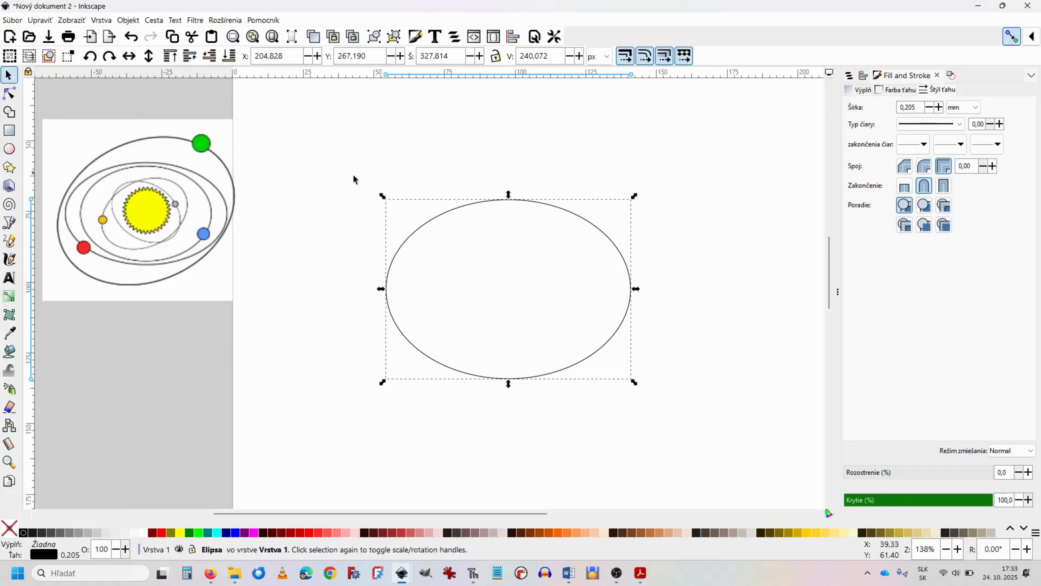
left_click(436, 223)
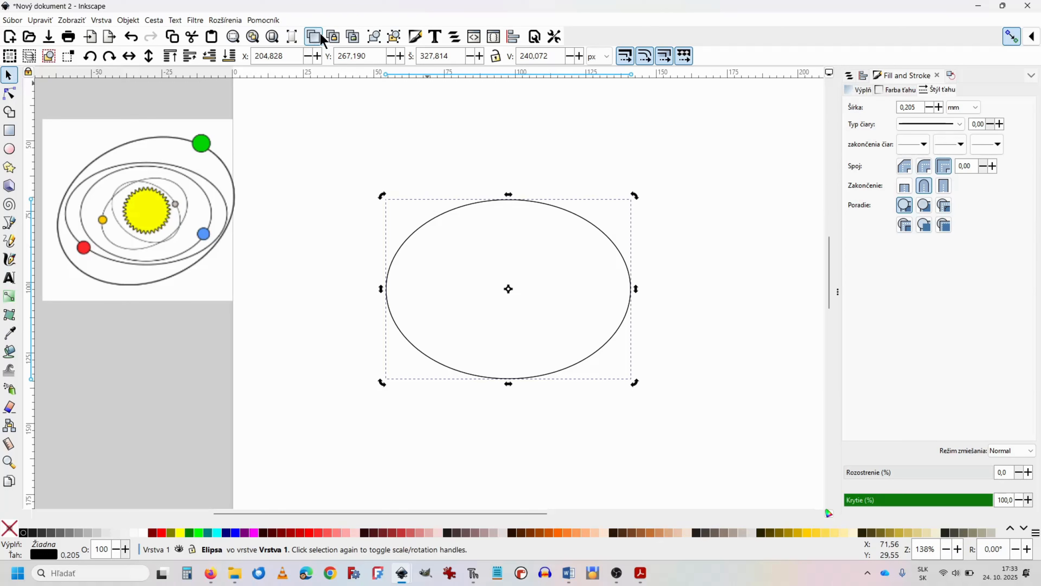
key("ctrl+d")
left_click_drag(579, 241, 579, 274)
mouse_move(634, 249)
left_mouse_down()
mouse_move(602, 283)
mouse_move(628, 303)
mouse_move(644, 339)
left_mouse_up()
left_click(568, 305)
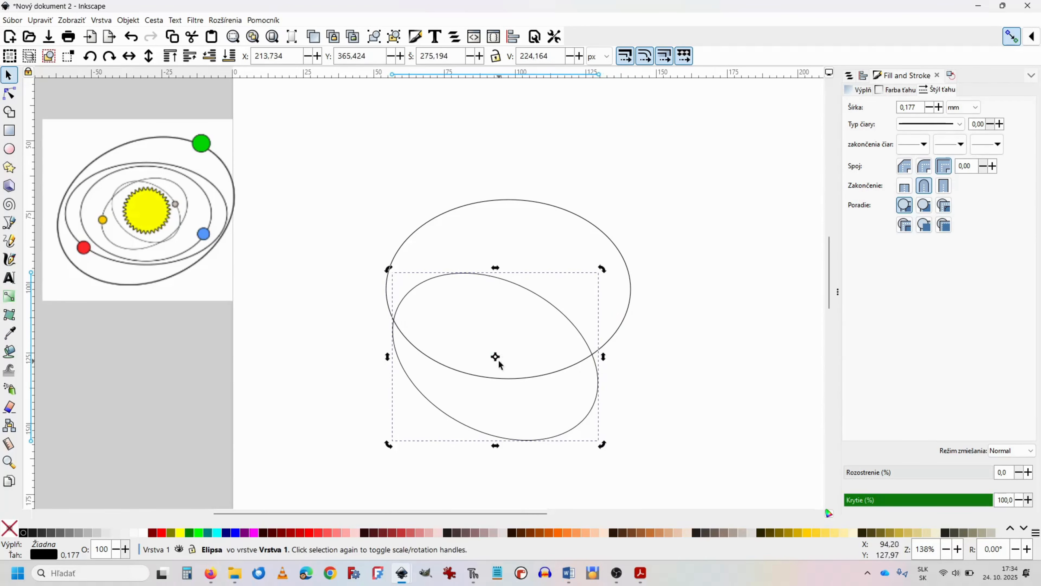
left_click_drag(495, 357, 504, 307)
left_click_drag(505, 363, 505, 363)
left_click_drag(503, 280, 519, 208)
Step: Duplicate the tilted ellipse, rotate the copy counter-clockwise and scale it down to about 248 by 177 px
left_click(321, 39)
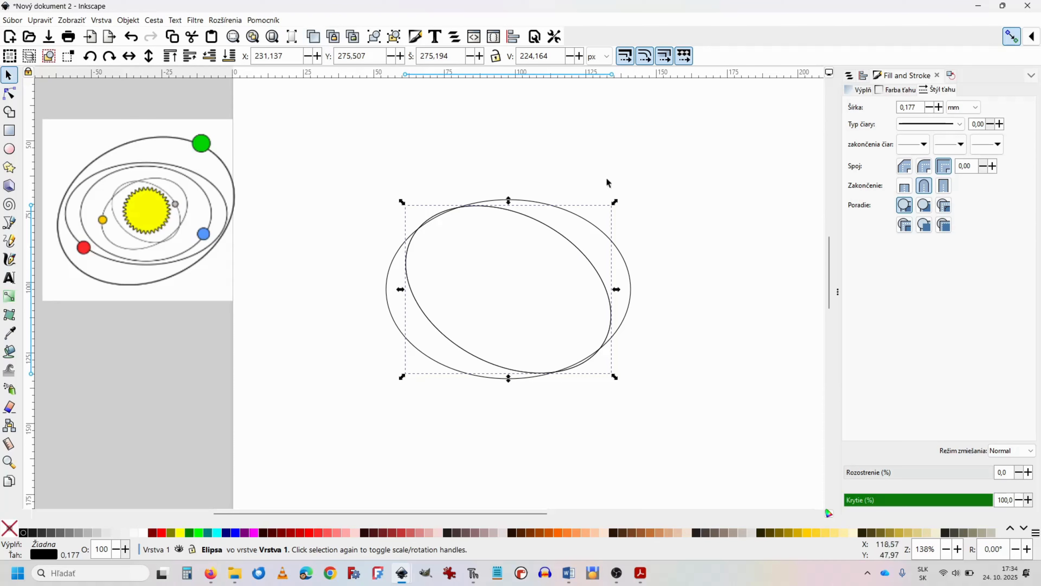
left_click(566, 244)
left_click_drag(616, 203, 558, 128)
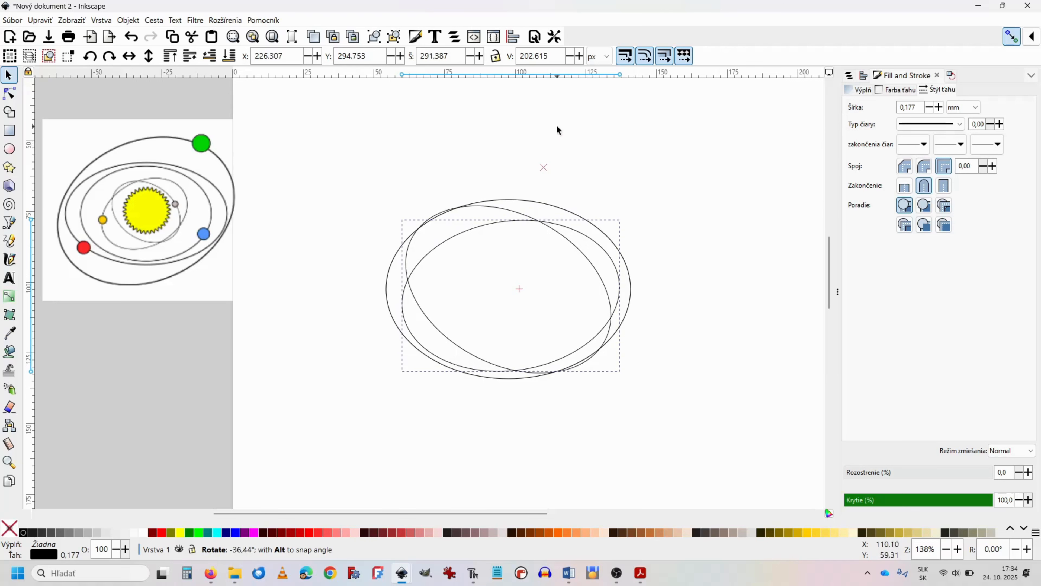
left_click(569, 231)
left_click_drag(623, 218, 569, 239)
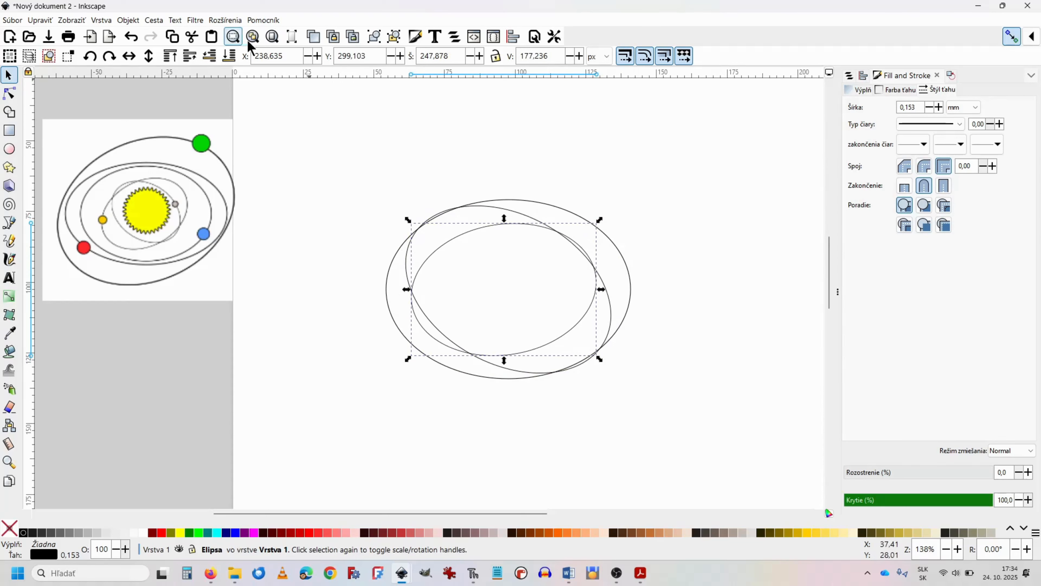
Step: Duplicate the third ellipse and shrink the copy to about 180 by 129 px inside it
left_click(318, 38)
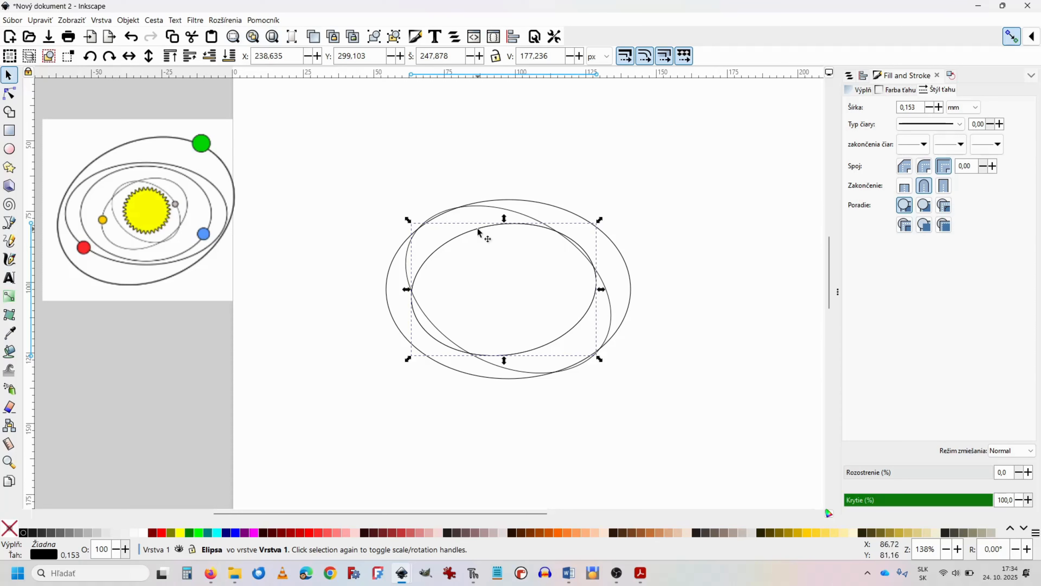
mouse_move(478, 228)
left_mouse_down()
mouse_move(467, 224)
mouse_move(484, 234)
left_mouse_up()
left_click_drag(599, 221, 552, 251)
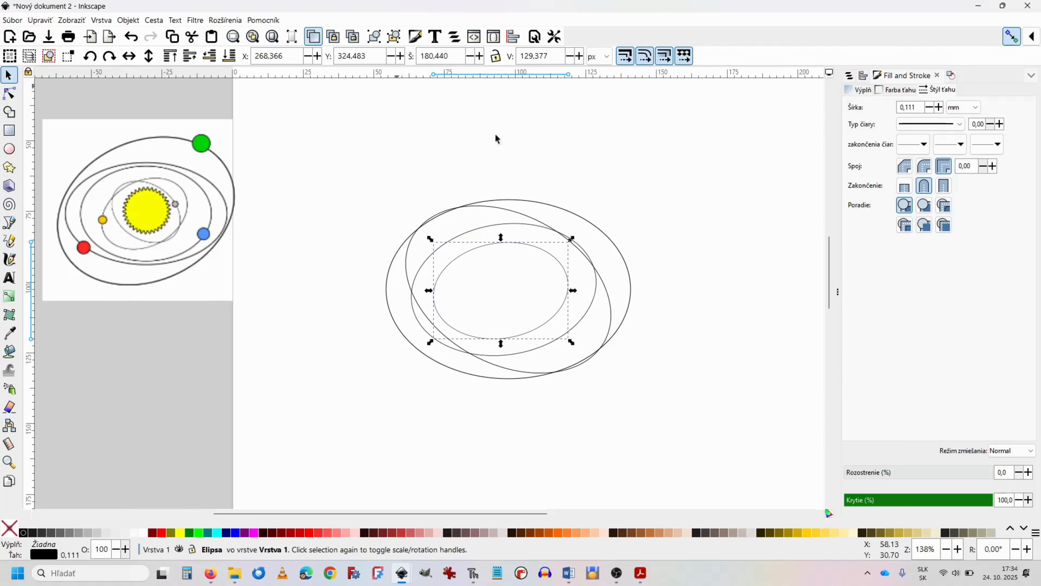
Step: Duplicate the smallest ellipse, rotate the copy clockwise and enlarge it to about 182 by 167 px
left_click(554, 254)
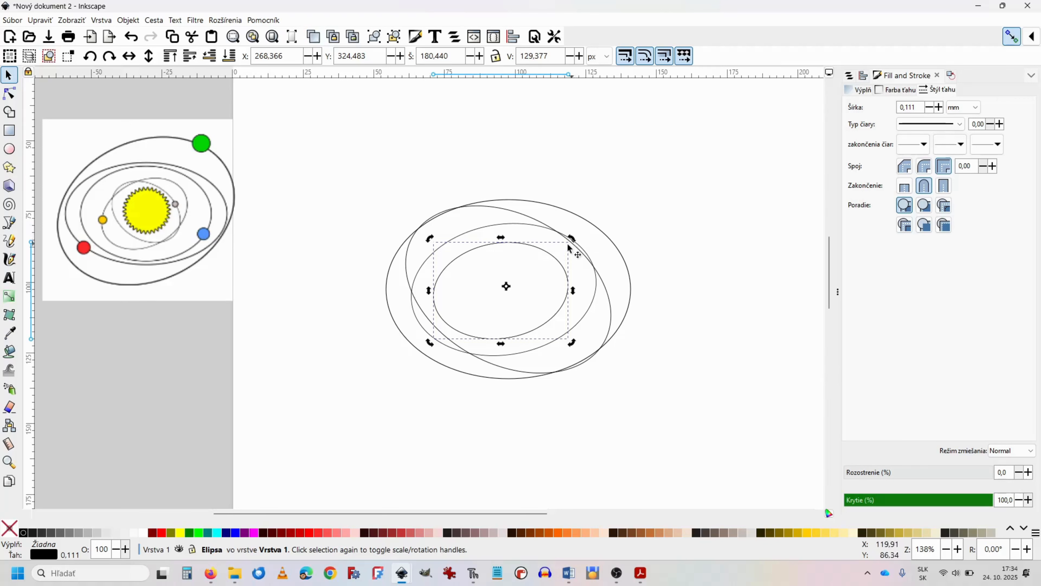
left_click_drag(573, 238, 597, 297)
left_click(553, 335)
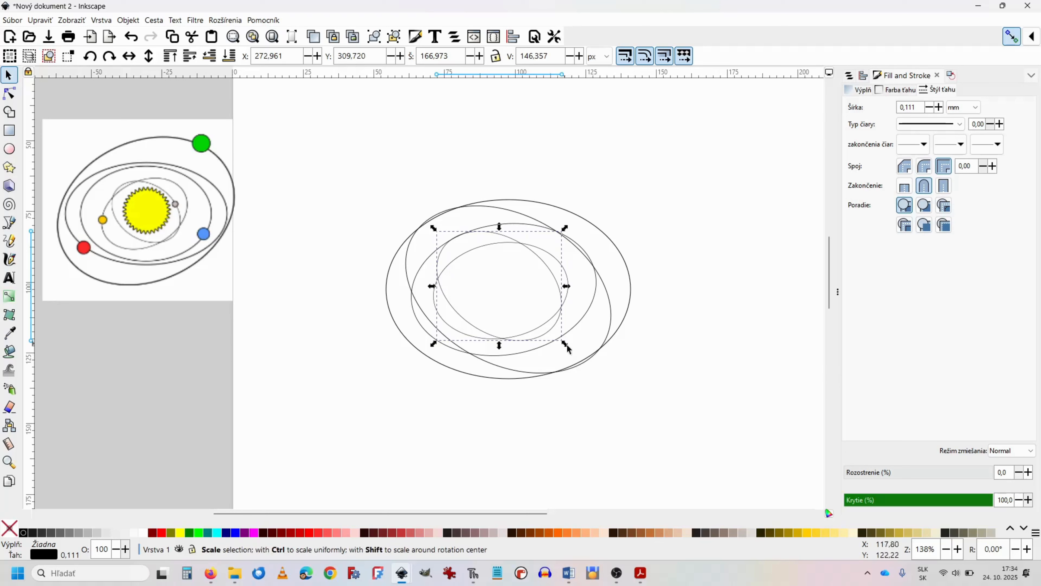
left_click_drag(564, 343, 575, 359)
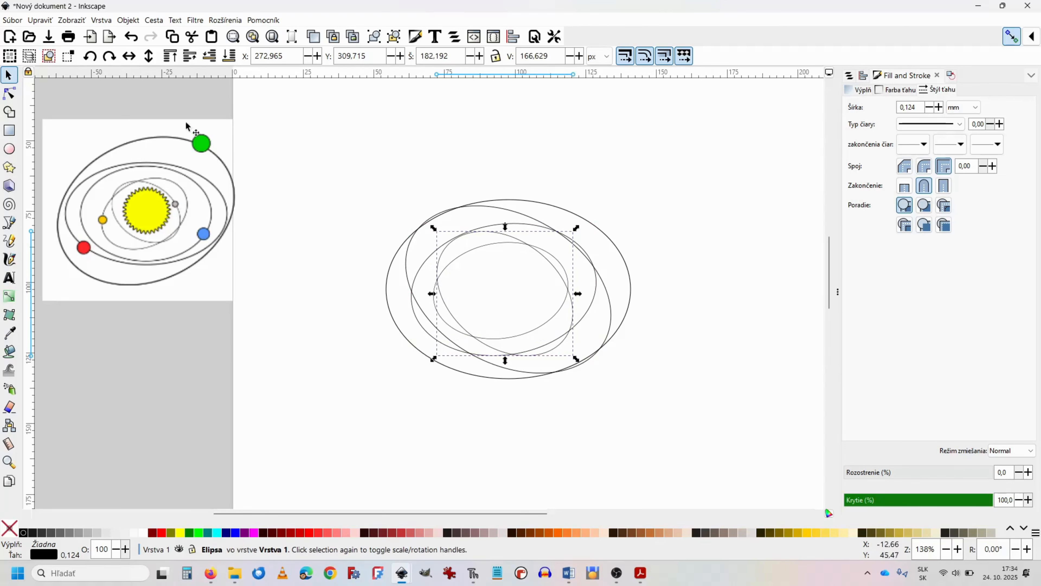
Step: Draw a 40-corner star with spoke ratio 0.890, about 102 px across, above and left of the ellipses
left_click(9, 168)
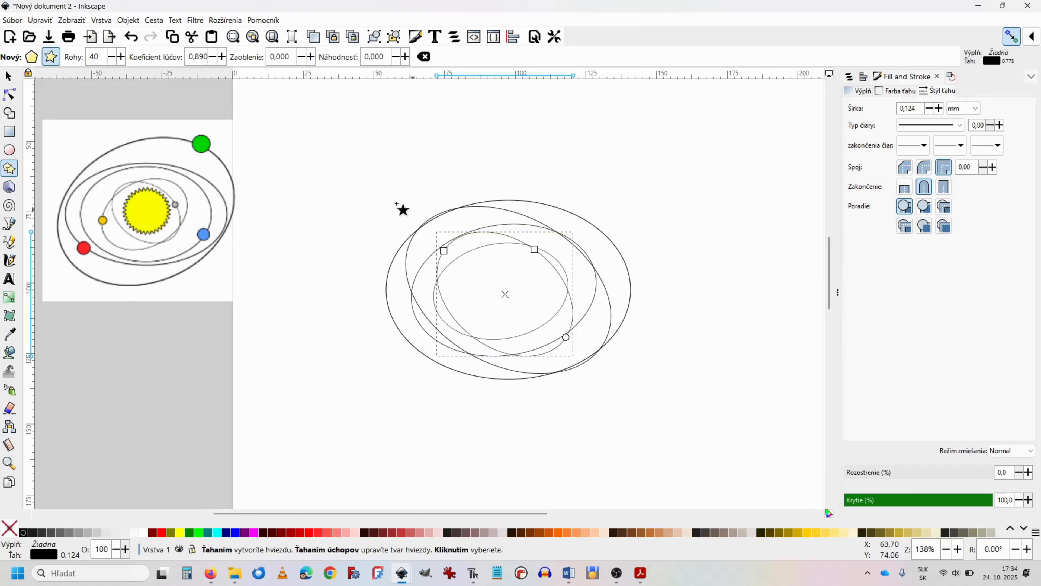
left_click_drag(375, 187, 346, 167)
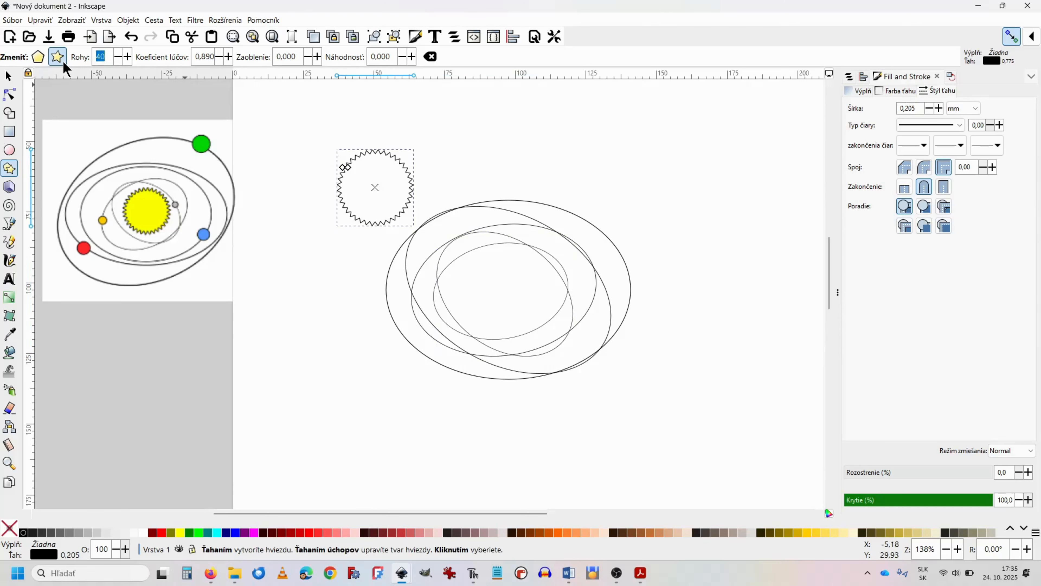
Step: Try 30 corners on the star and restore the corner count to 40
key("Return")
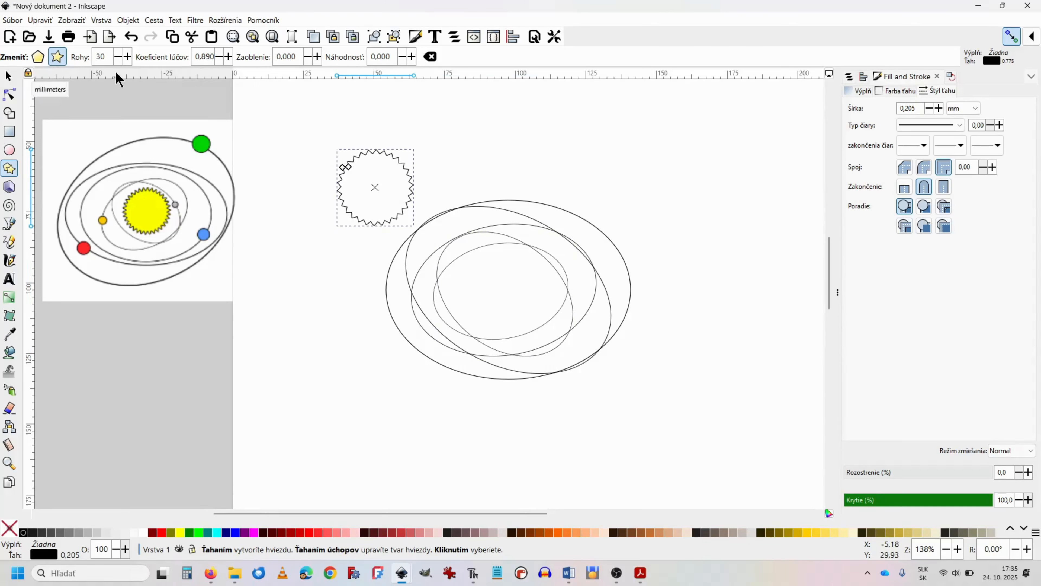
left_click_drag(108, 57, 68, 55)
type("40")
key("Return")
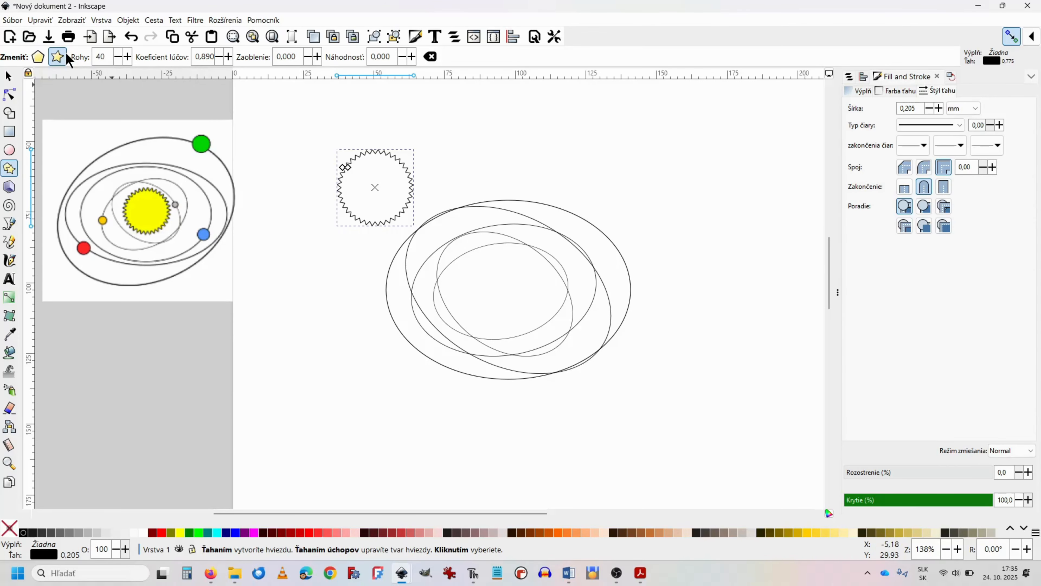
Step: Deepen the star's spikes by adjusting its inner handle to a spoke ratio of about 0.859
scroll(352, 224, "up", 2, "ctrl")
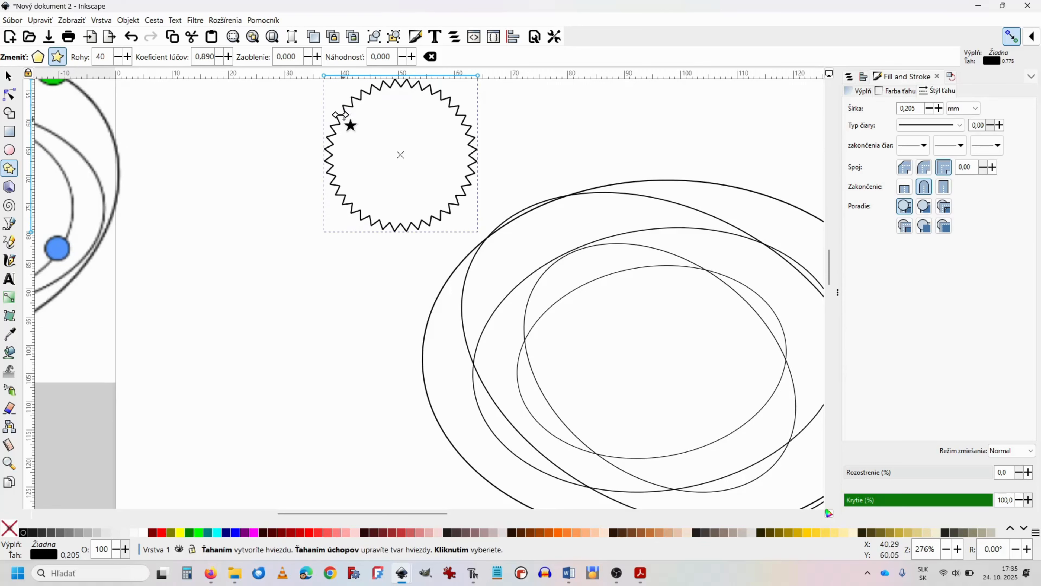
mouse_move(345, 115)
left_mouse_down()
mouse_move(373, 137)
mouse_move(354, 121)
left_mouse_up()
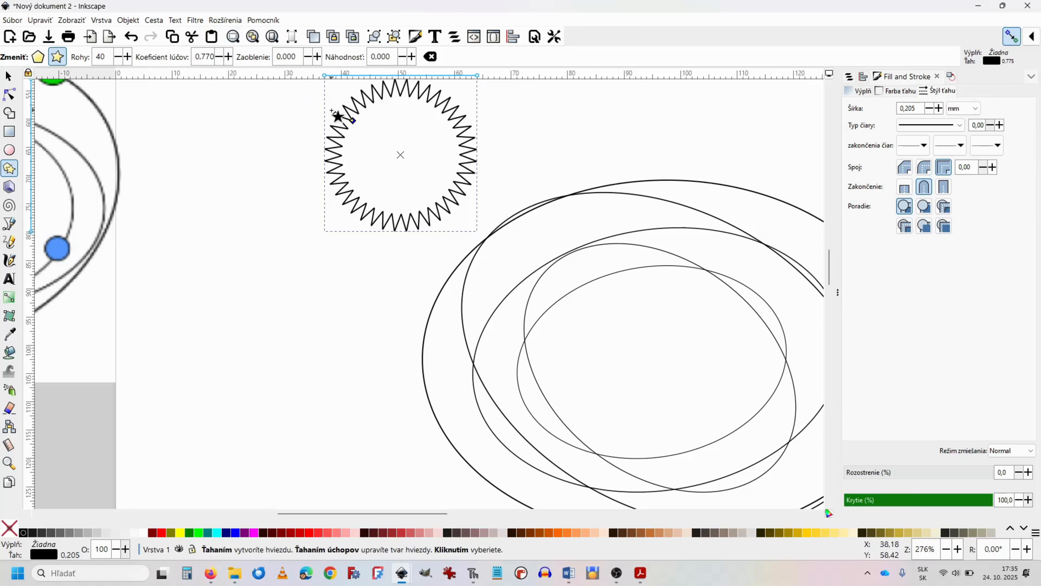
mouse_move(353, 121)
left_mouse_down()
mouse_move(383, 145)
mouse_move(349, 116)
left_mouse_up()
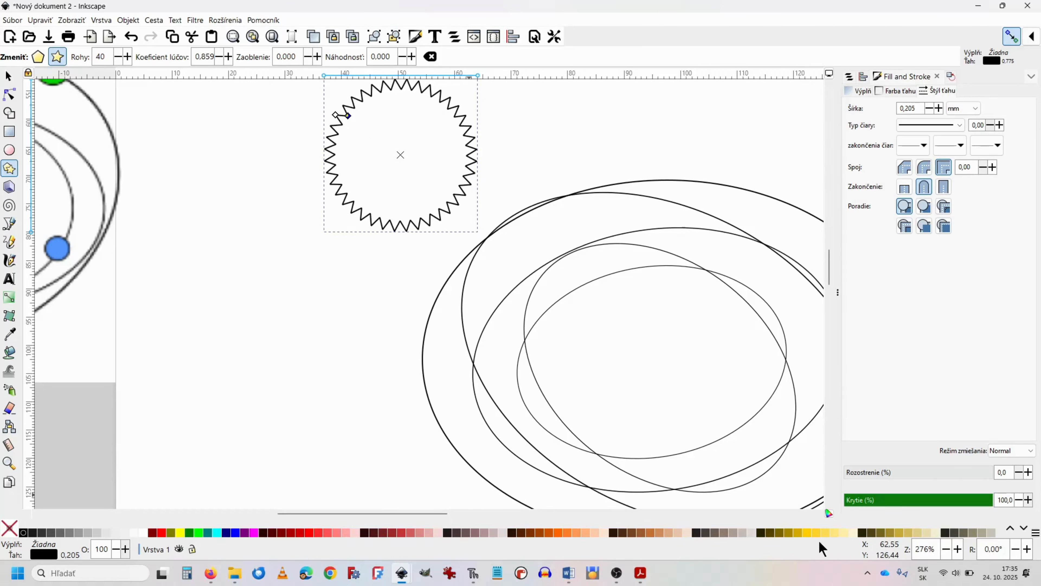
Step: Try several golden shades on the star and settle on a pure yellow fill
left_click(816, 532)
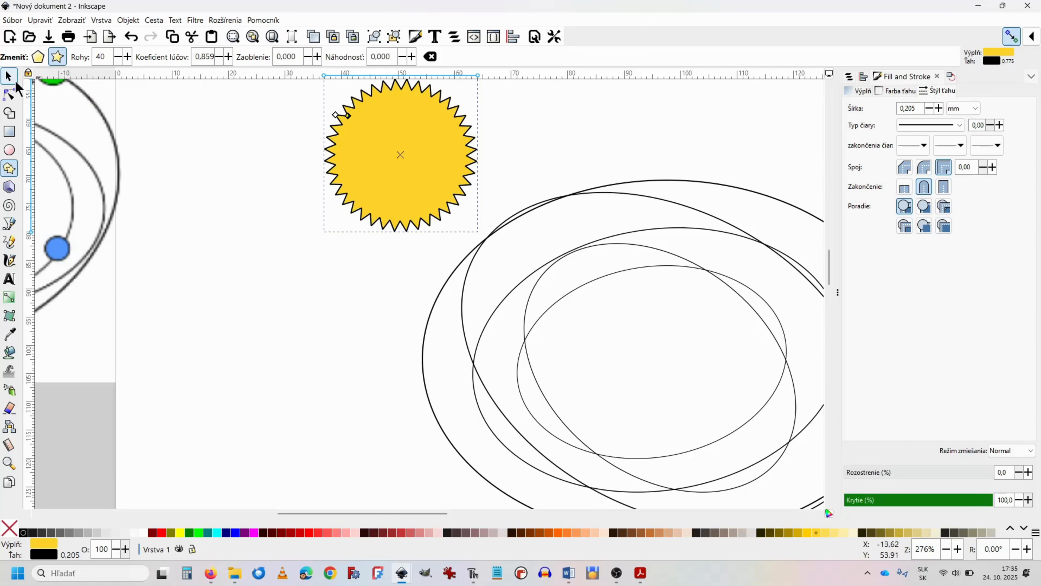
left_click(841, 532)
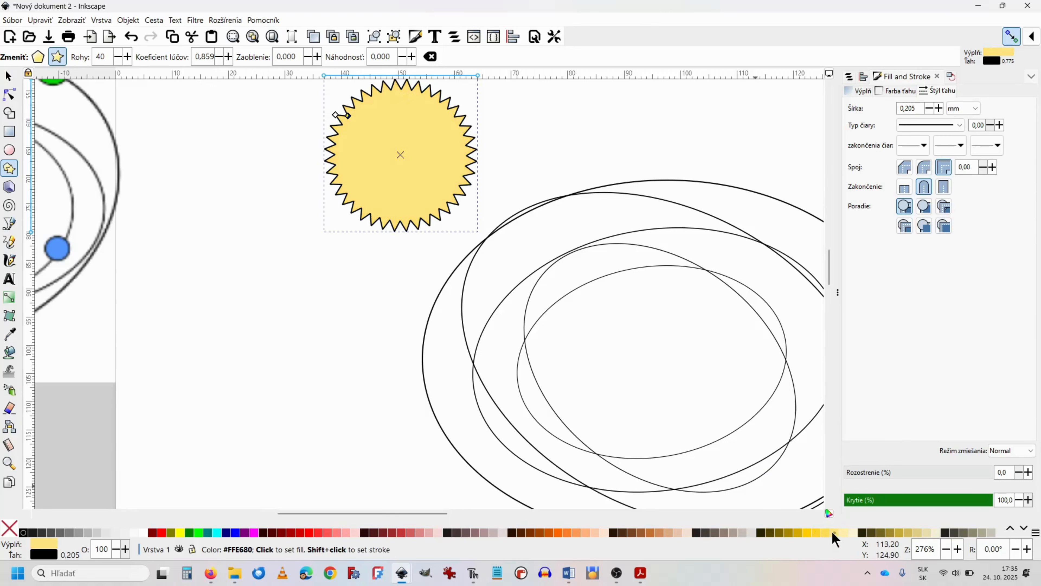
left_click(825, 533)
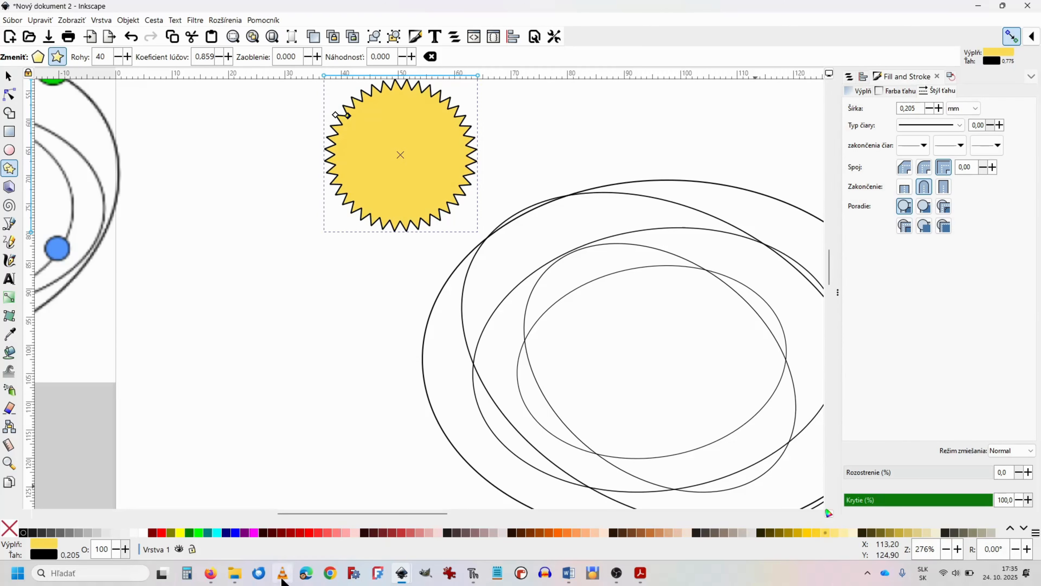
left_click(179, 533)
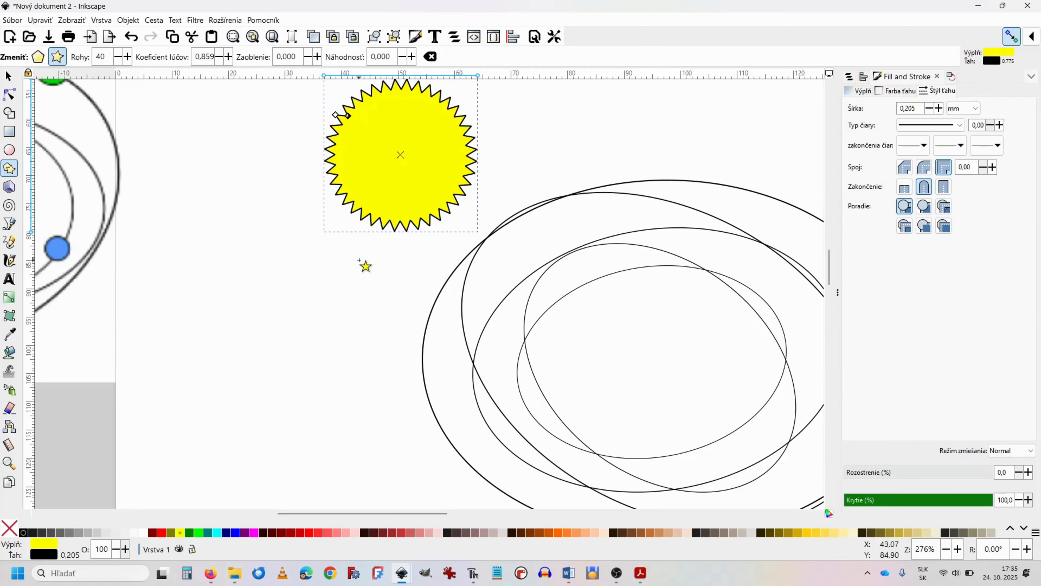
Step: Move the yellow star to the centre of the ellipses and shrink it slightly to serve as the sun
scroll(353, 262, "down", 2)
left_click(9, 77)
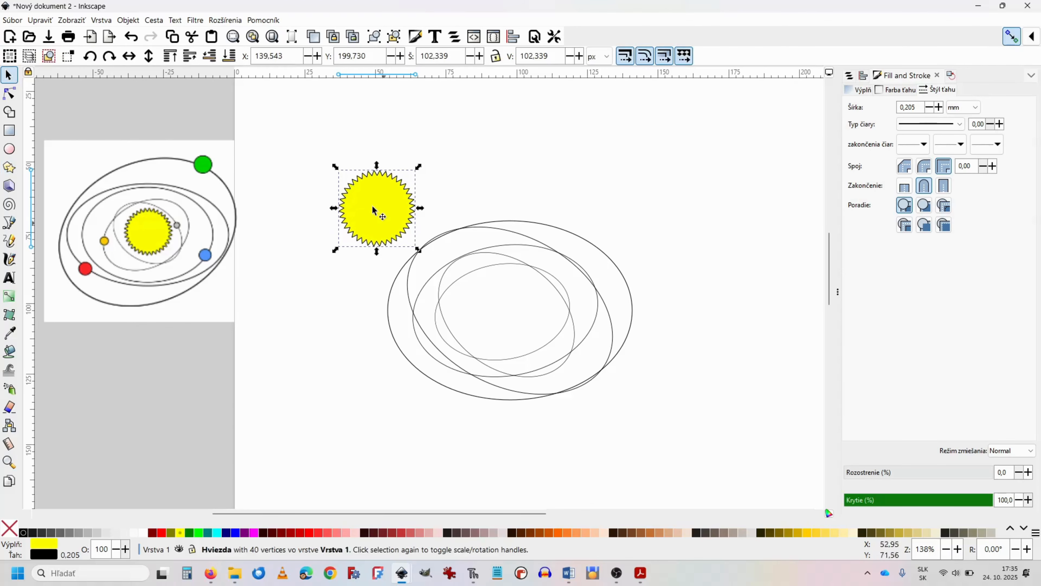
left_click_drag(382, 208, 537, 331)
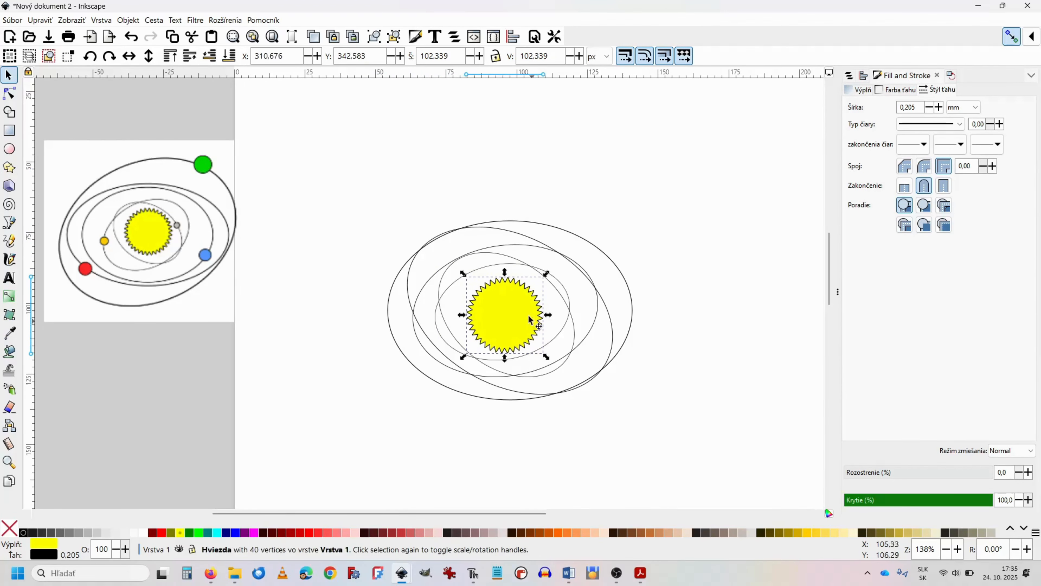
left_click_drag(465, 283, 501, 314)
Step: Draw a small yellow ellipse above the orbits, about 6.8 by 7.8 mm in radius, and set its height to 50 px
left_click(9, 148)
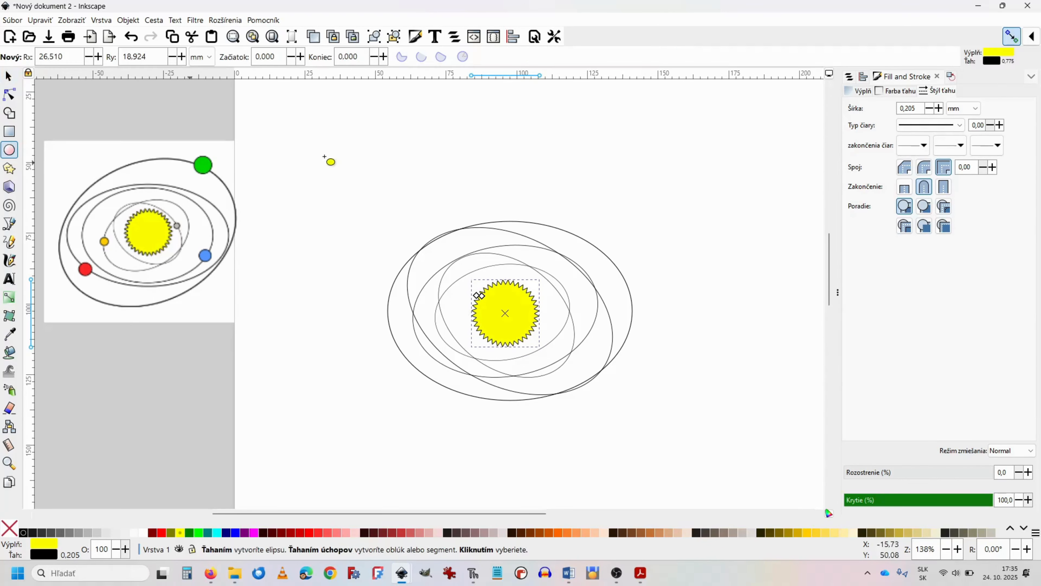
left_click_drag(362, 163, 385, 188)
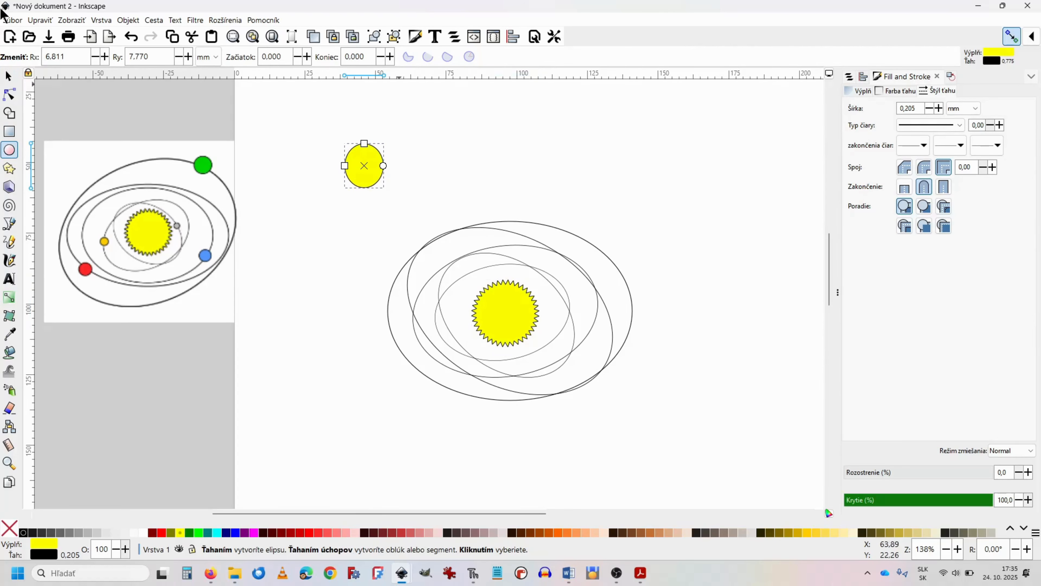
left_click(8, 76)
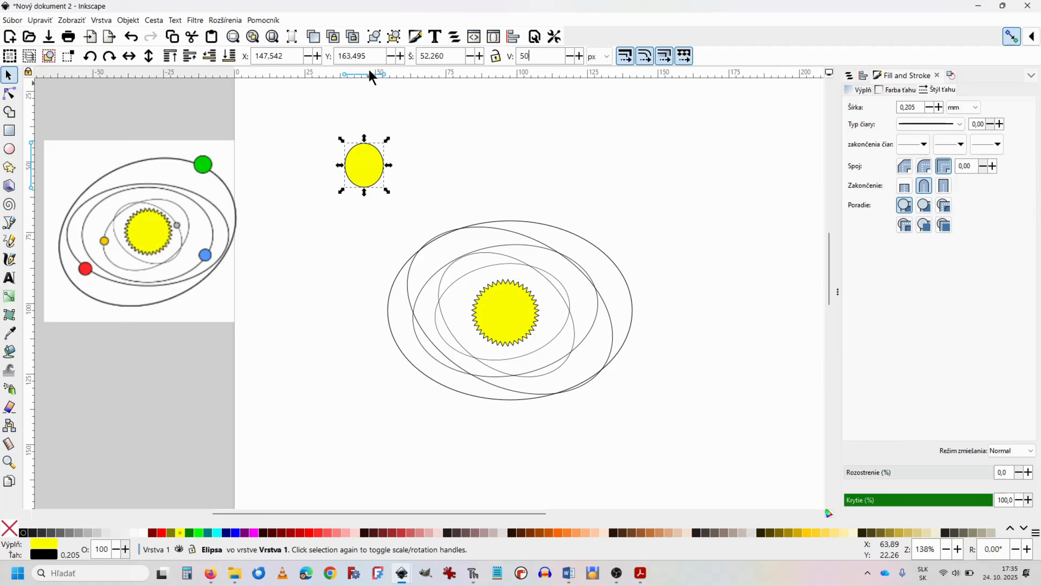
key("Return")
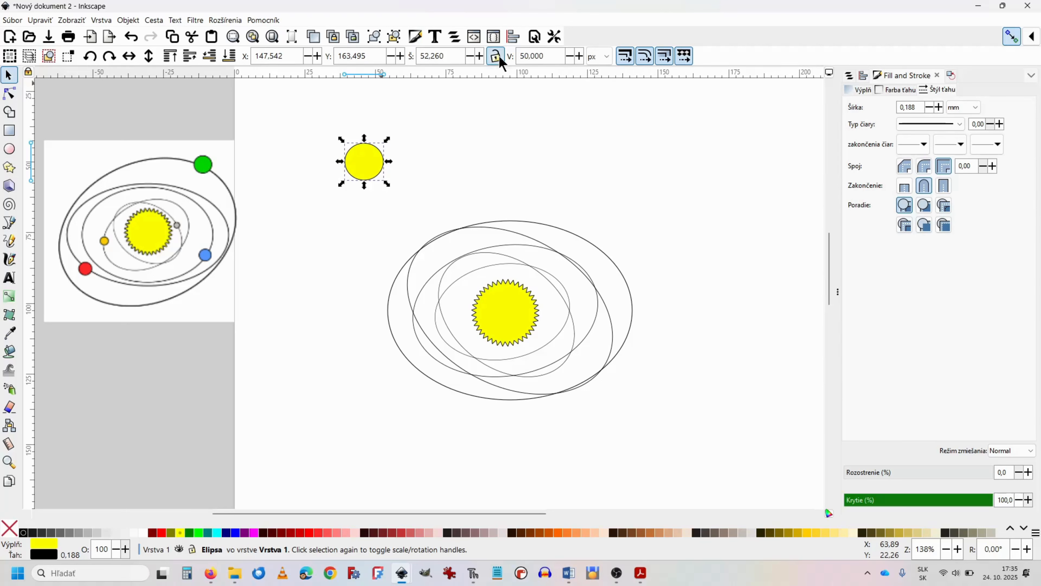
Step: Move the yellow circle onto the far-left edge of the outermost orbit and fill it bright green
left_click_drag(364, 167, 398, 322)
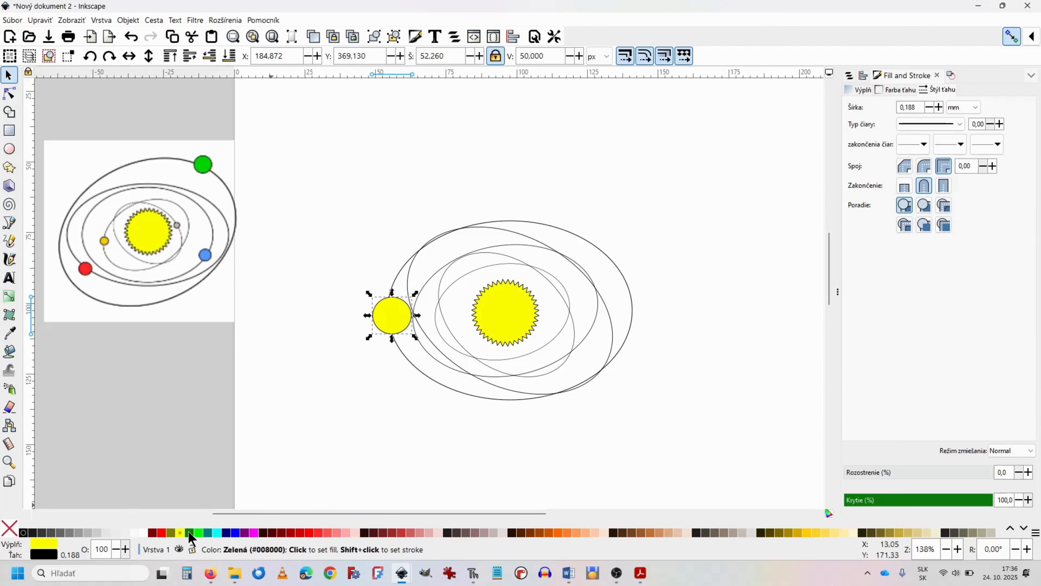
left_click(197, 533)
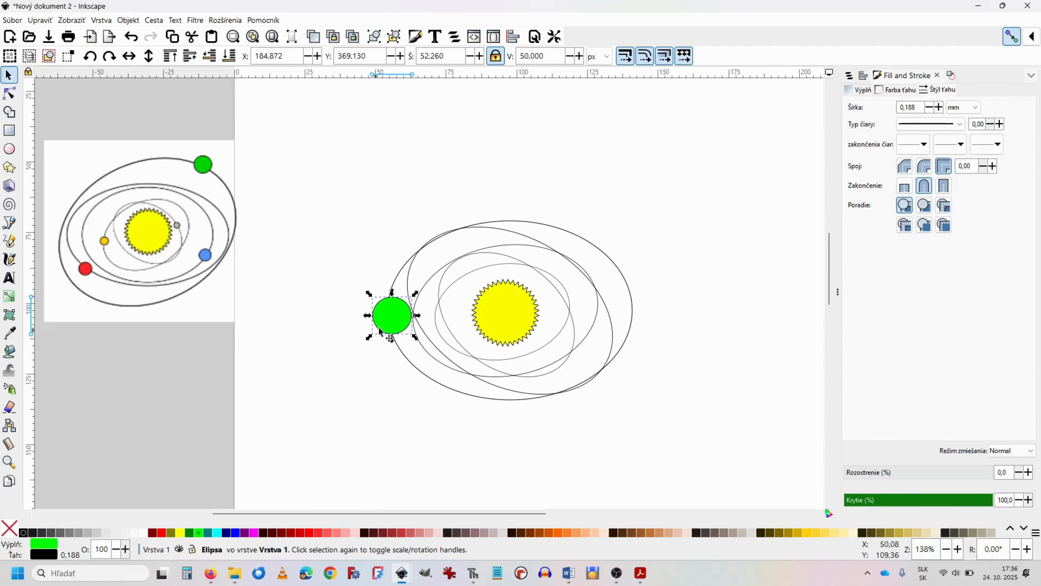
left_click_drag(387, 318, 387, 319)
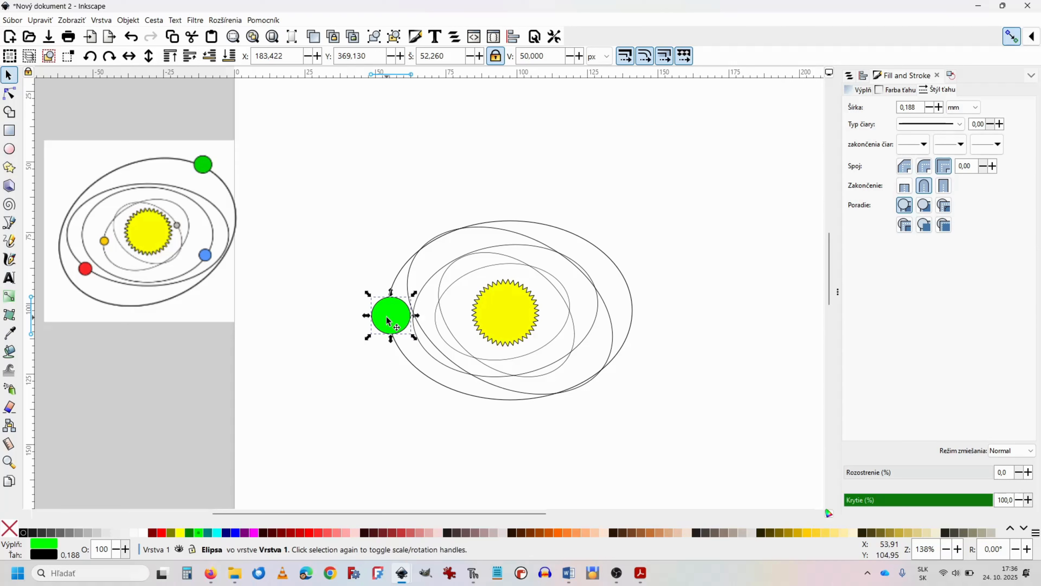
Step: Paste a copy of the green planet at the outer orbit's upper right and set its width to 40 px
key("ctrl+v")
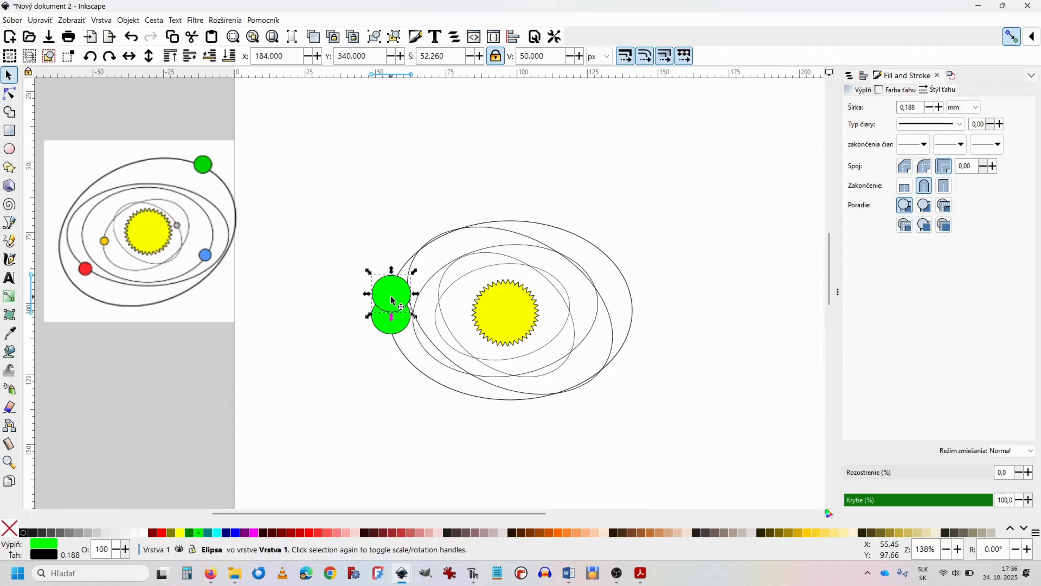
left_click_drag(392, 299, 643, 262)
left_click_drag(453, 62, 403, 49)
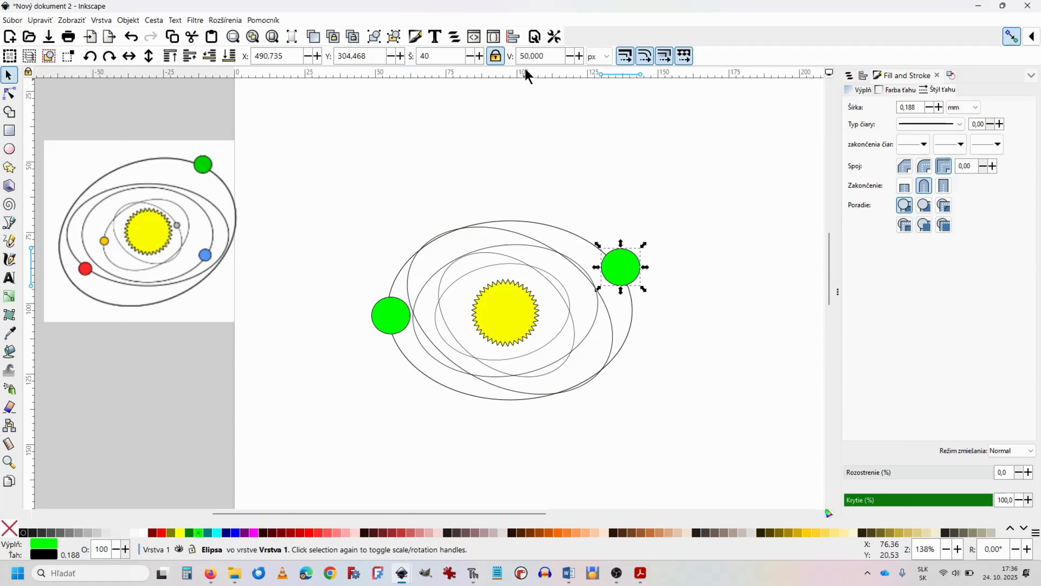
key("Tab")
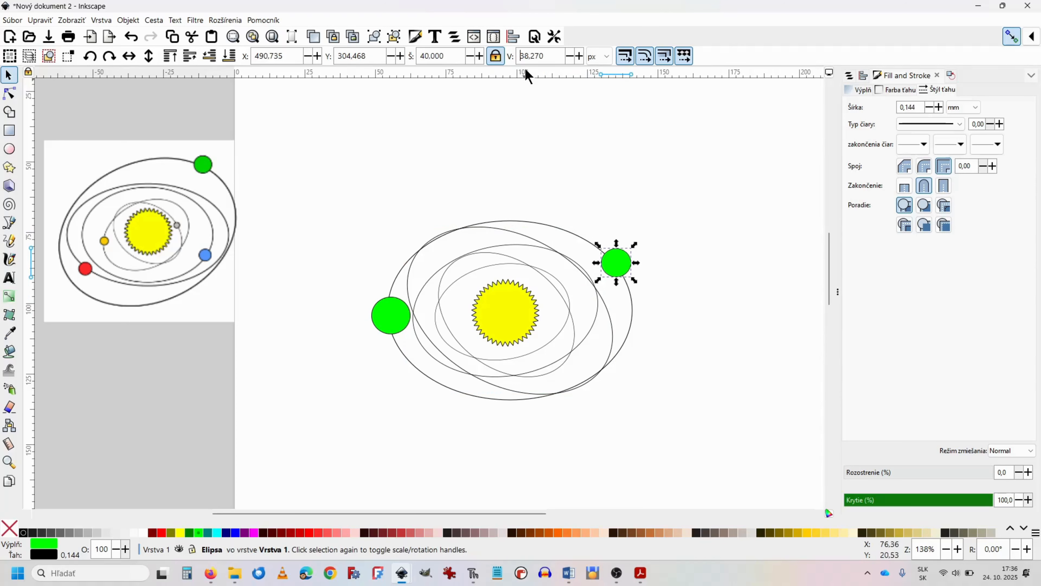
Step: Turn the copied planet blue and place it on the lower-right stretch of the tilted orbit with a width of 30 px
left_click(236, 532)
left_click_drag(623, 268, 617, 336)
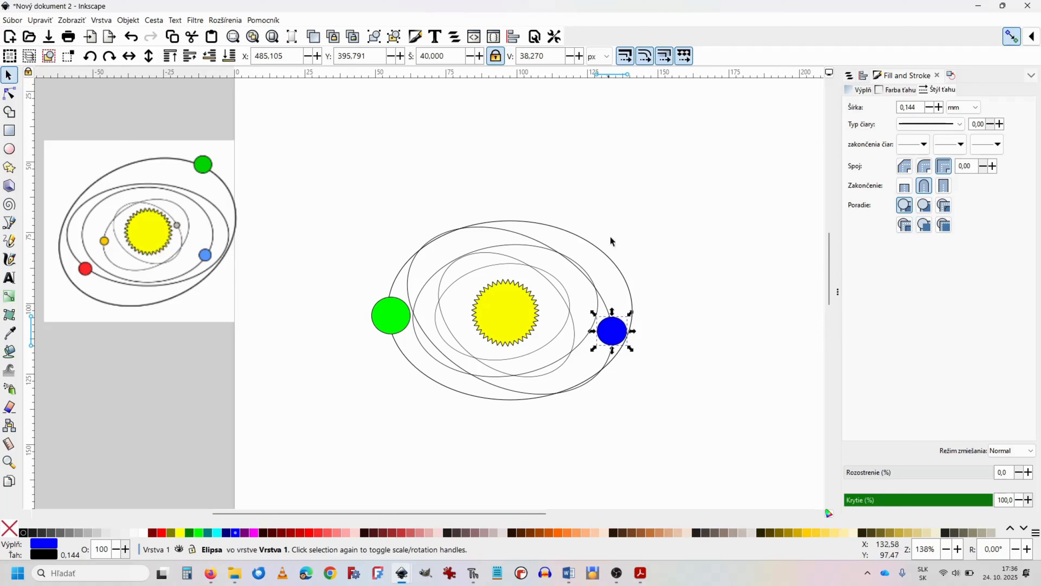
double_click(439, 56)
type("30")
key("Return")
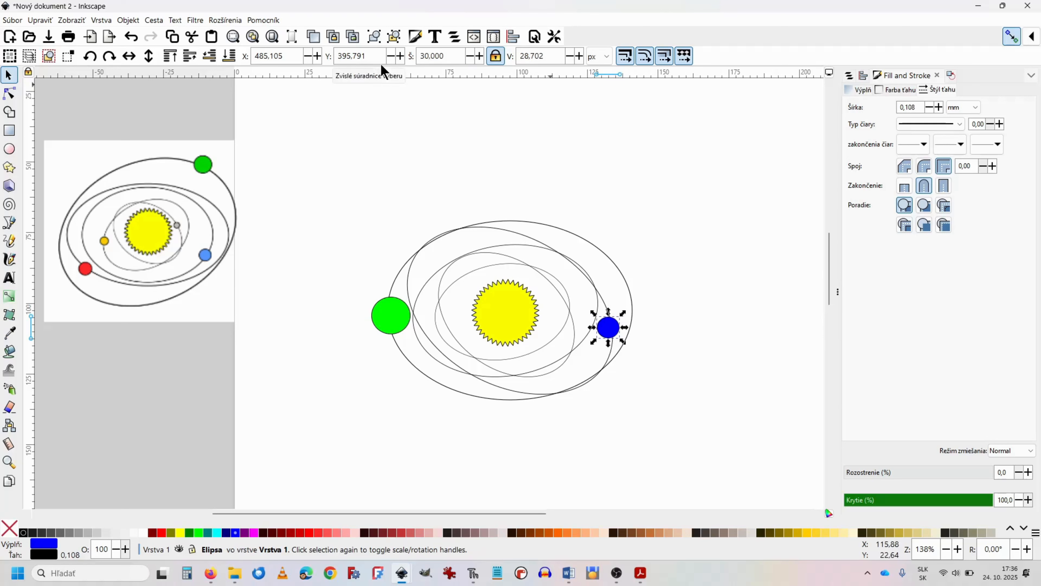
Step: Make a smaller red copy of the blue planet, about 16.4 px wide, on the inner orbit to the sun's upper left
key("ctrl+v")
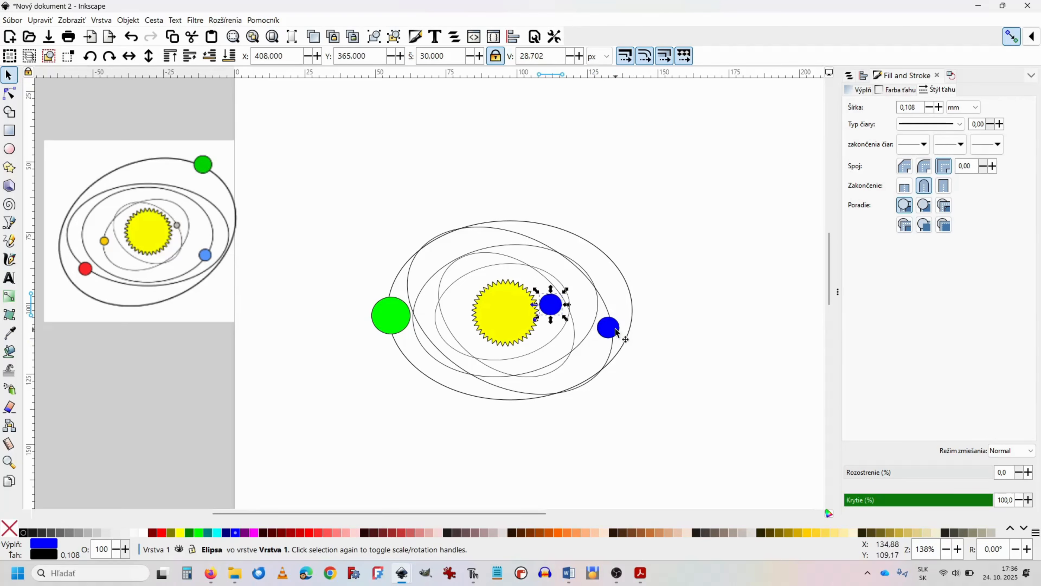
left_click_drag(553, 309, 455, 267)
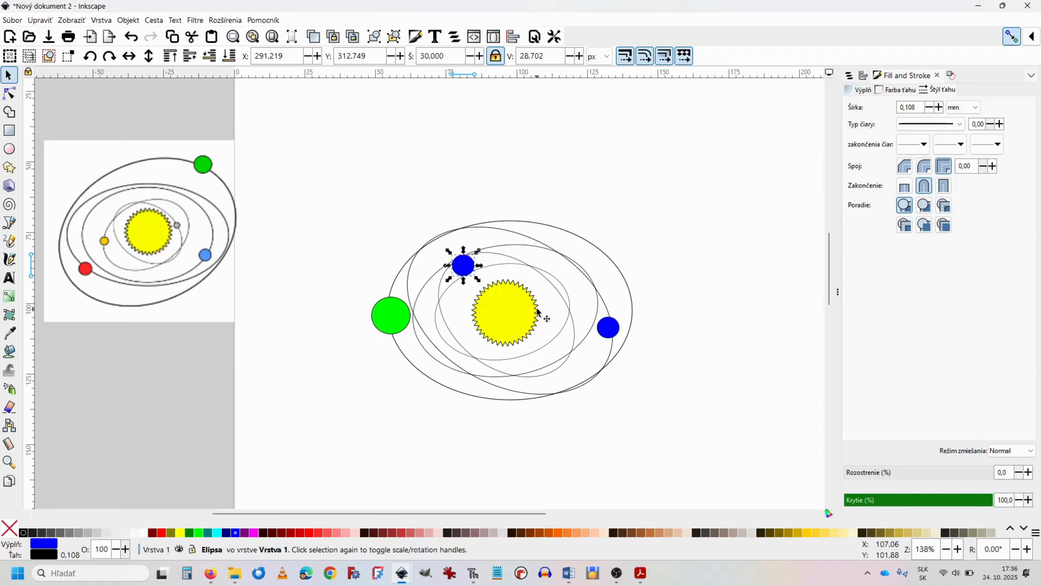
scroll(539, 313, "up", 1)
scroll(539, 312, "up", 2)
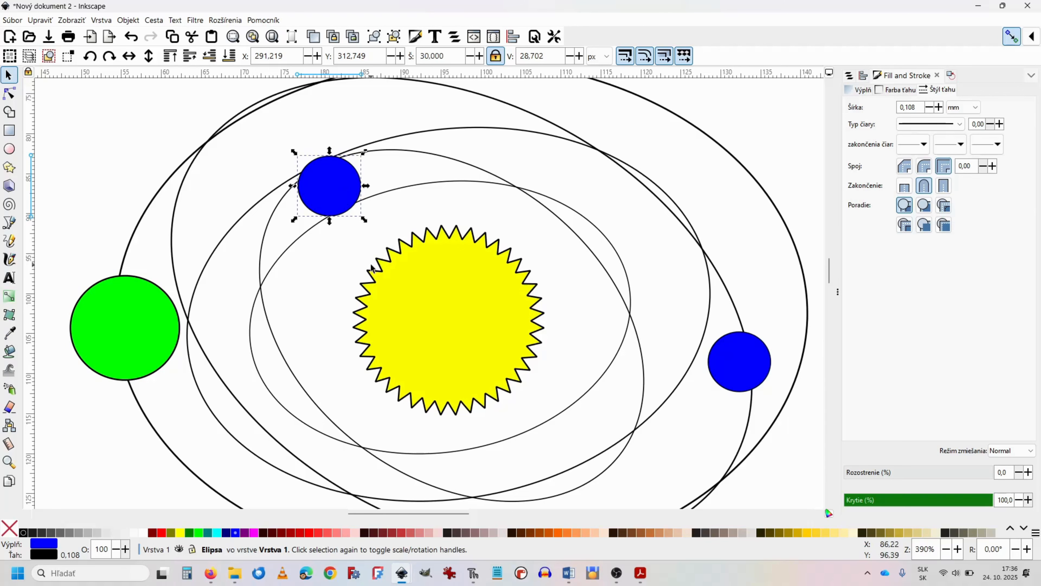
scroll(371, 268, "down", 2)
scroll(373, 279, "up", 3)
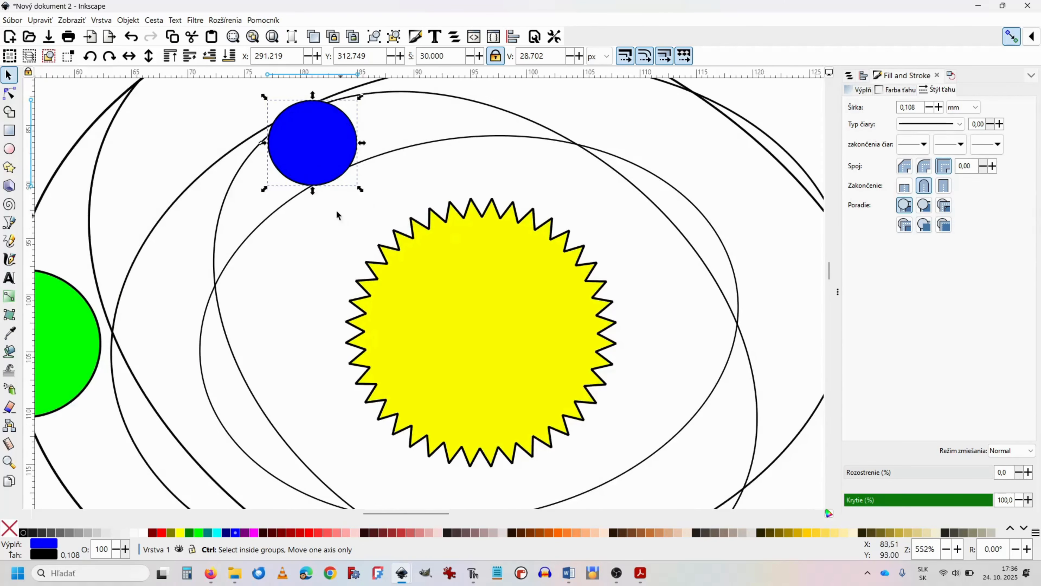
left_click_drag(317, 151, 334, 187)
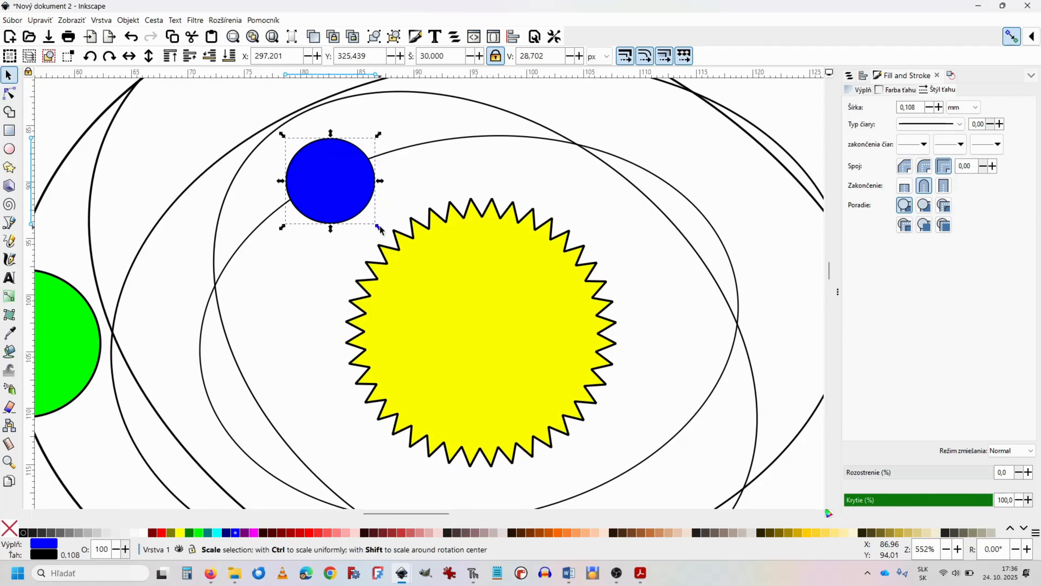
left_click_drag(376, 227, 320, 189)
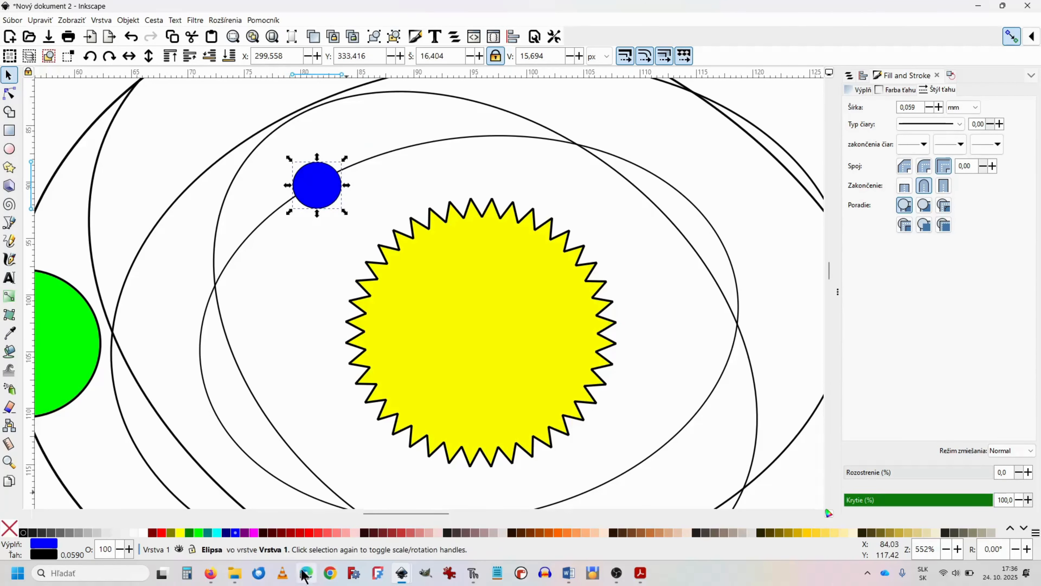
left_click(309, 533)
Step: Copy the red planet and place the duplicate on the tilted inner orbit to the sun's lower left
scroll(287, 364, "down", 3)
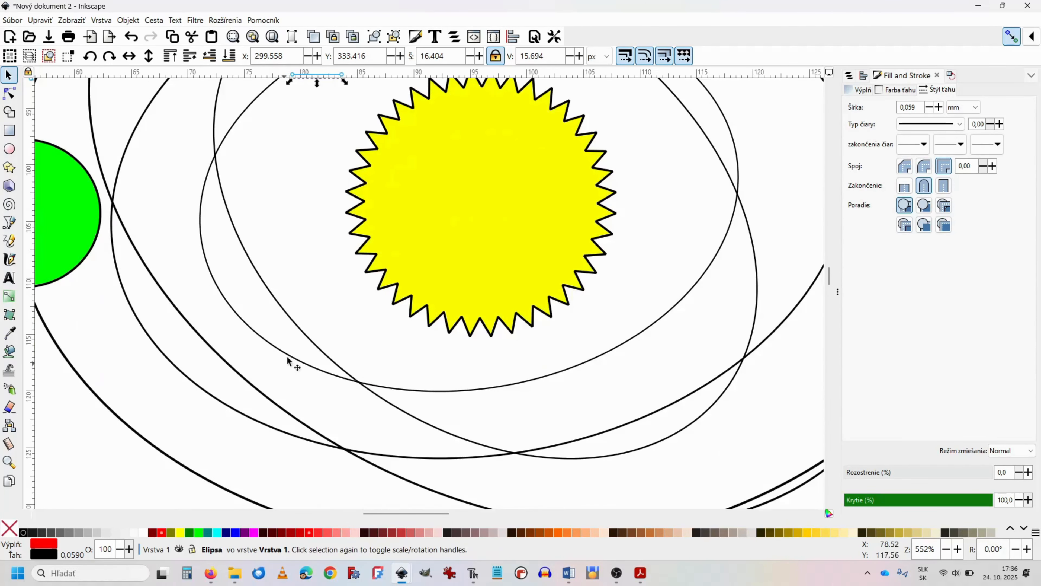
scroll(289, 353, "up", 2)
key("ctrl+c")
key("ctrl+v")
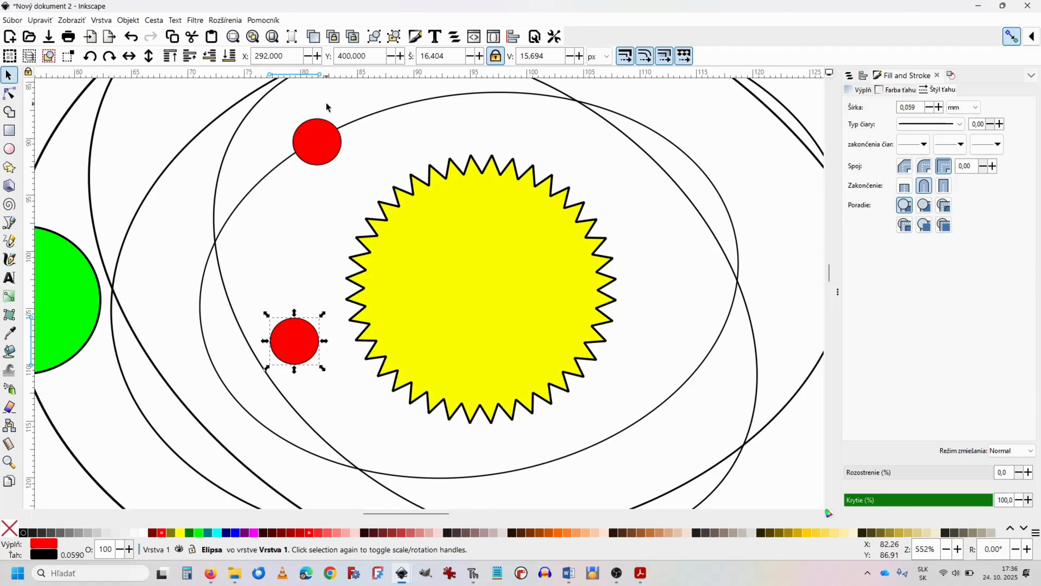
scroll(317, 304, "down", 1)
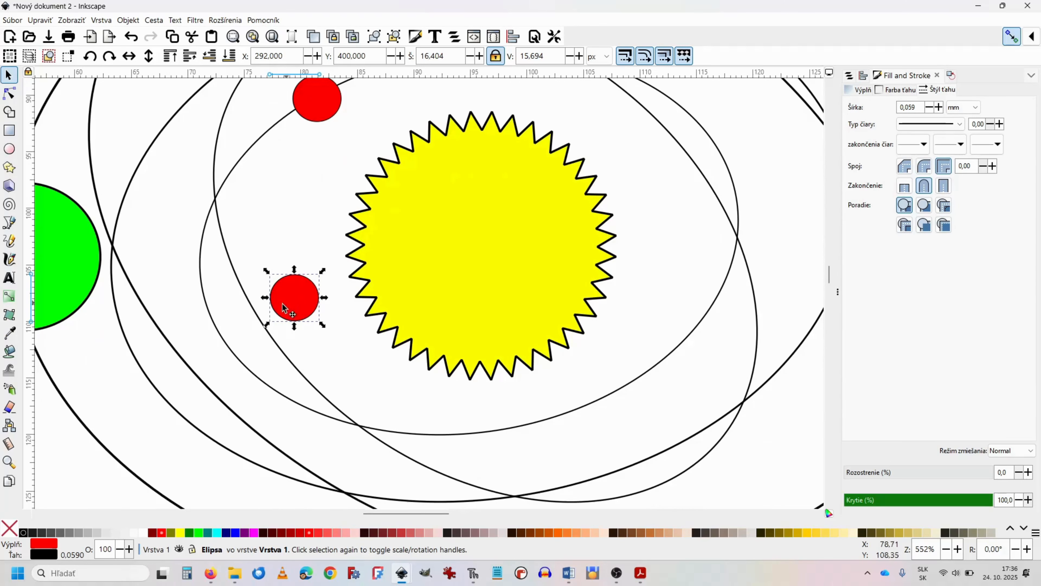
left_click_drag(287, 298, 259, 327)
left_click_drag(253, 329, 253, 331)
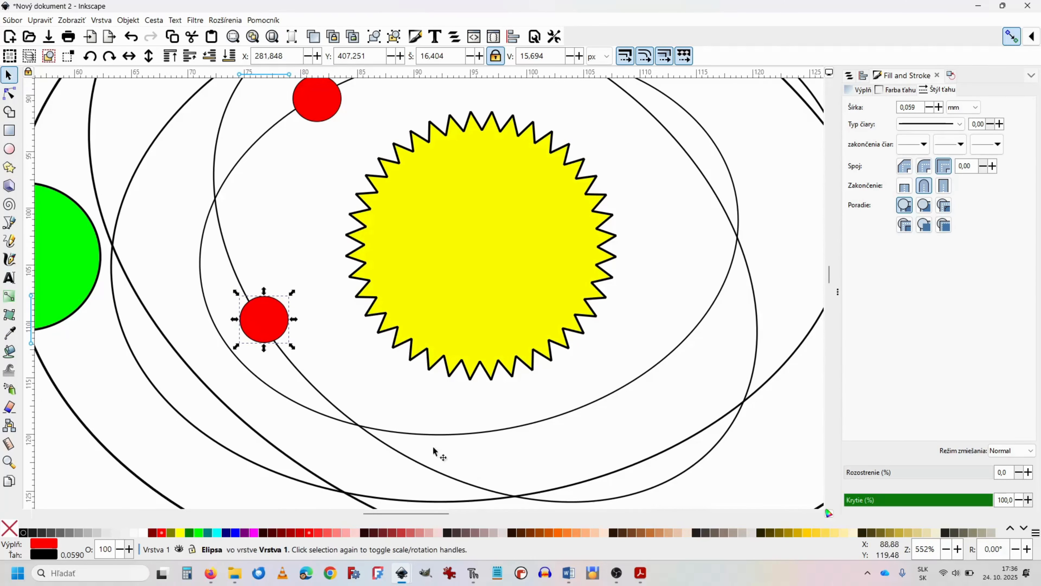
Step: Fill the lower-left planet with orange, set its width to 10 px and deselect it
left_click(558, 532)
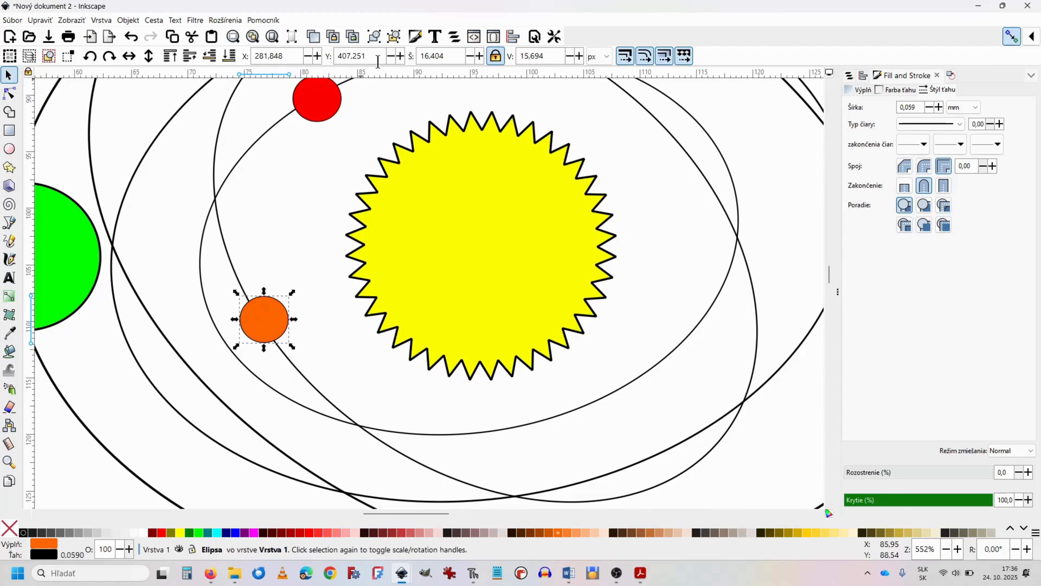
left_click(415, 53)
type("10")
key("Return")
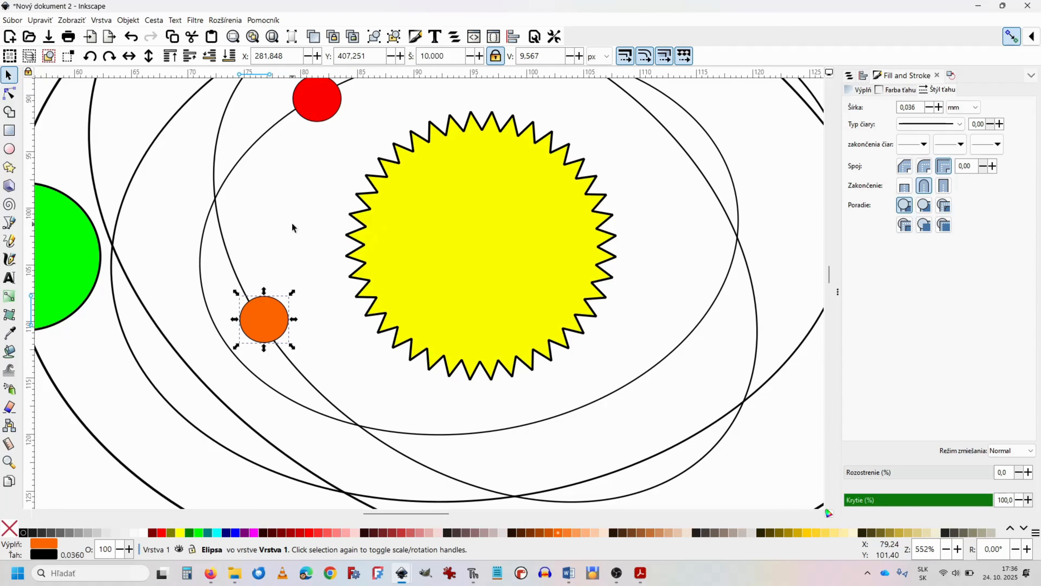
left_click(286, 221)
Step: Place a copy of the orange planet just above the sun near the top of the middle orbit and fill it cyan
scroll(286, 220, "down", 2)
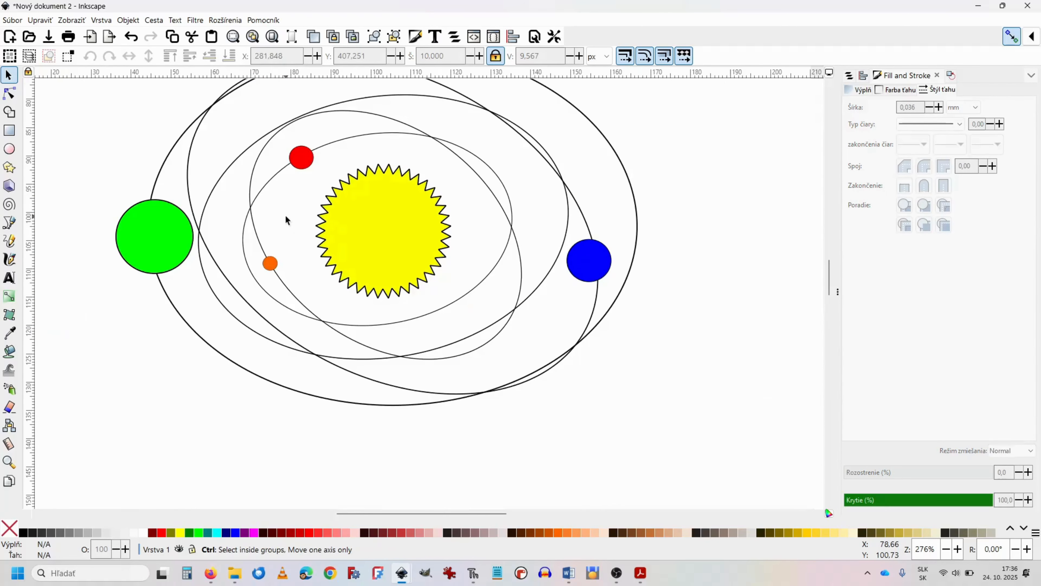
scroll(286, 220, "down", 1)
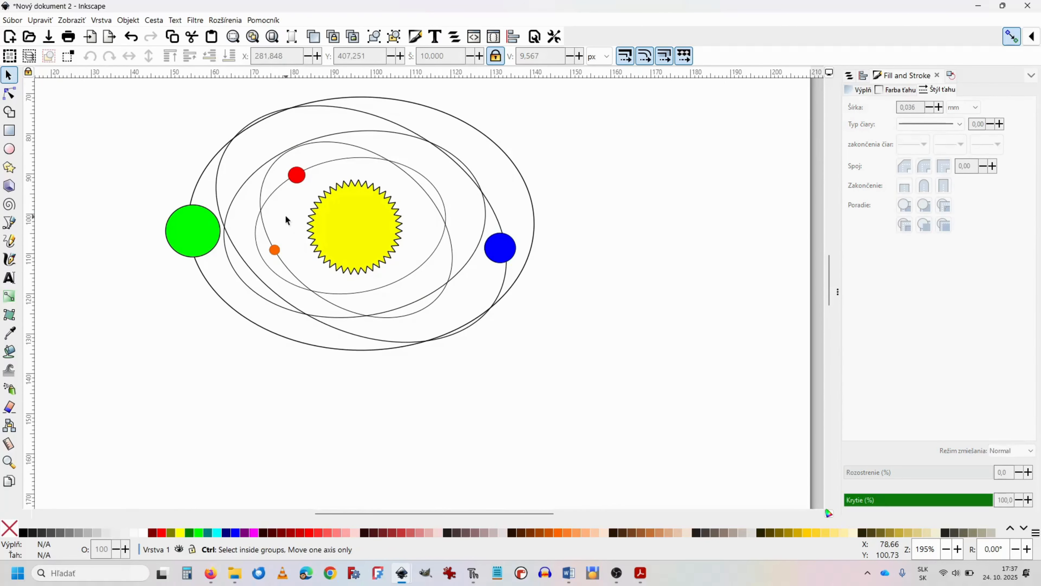
left_click(275, 254)
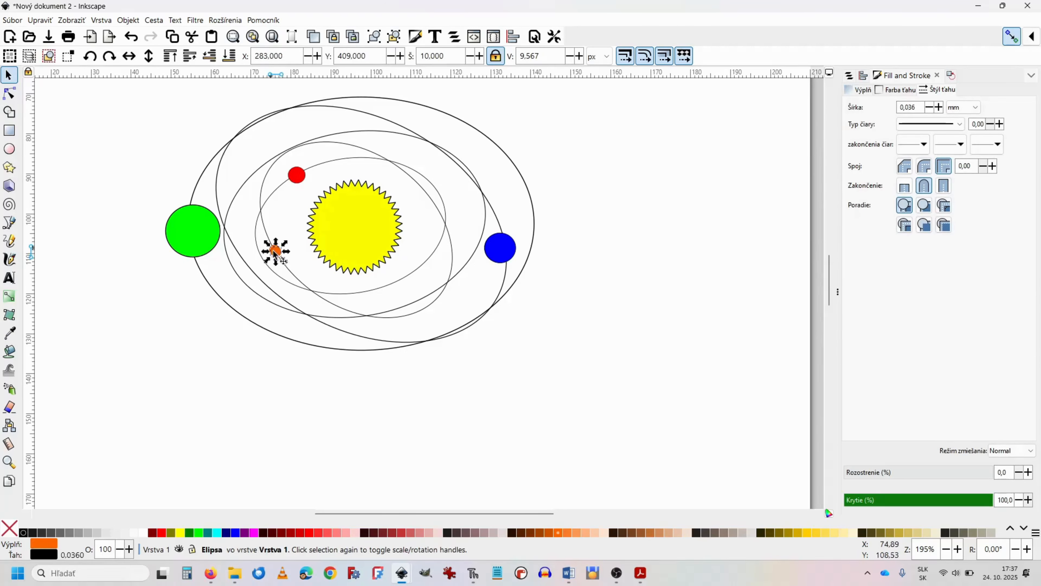
left_click_drag(275, 251, 376, 129)
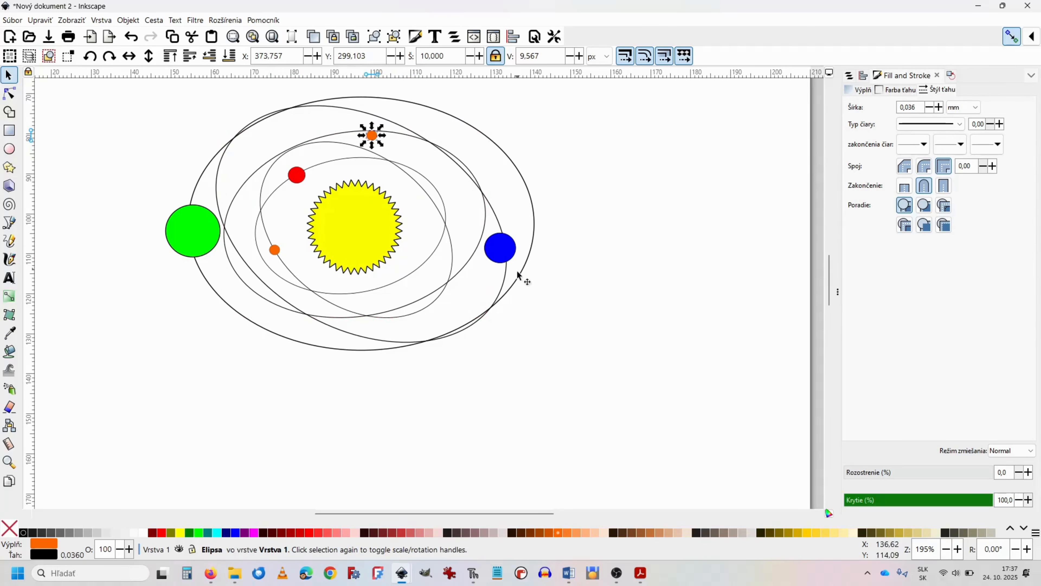
key("Up")
key("Up")
key("Up")
key("Up")
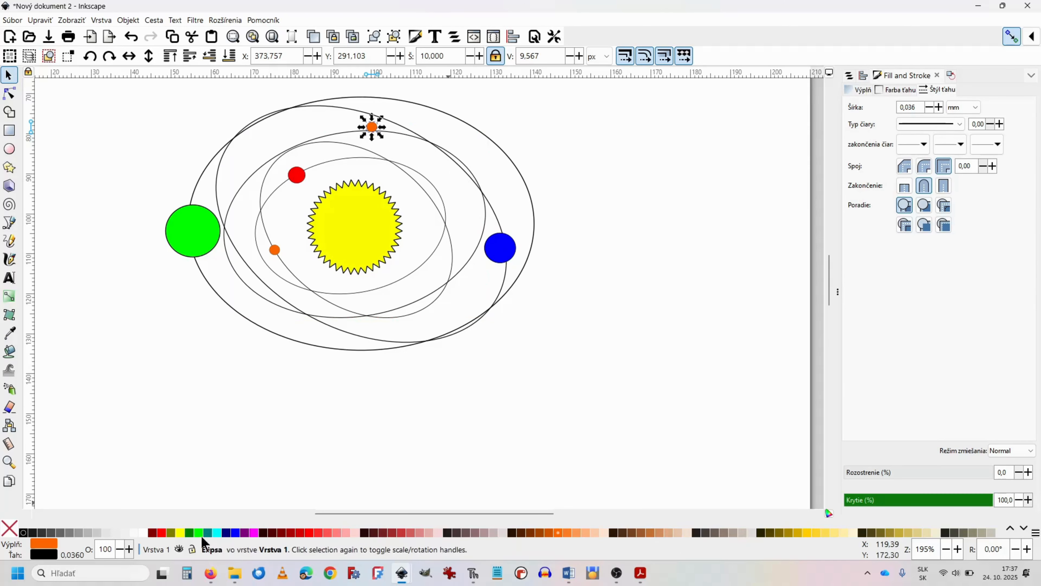
left_click(217, 532)
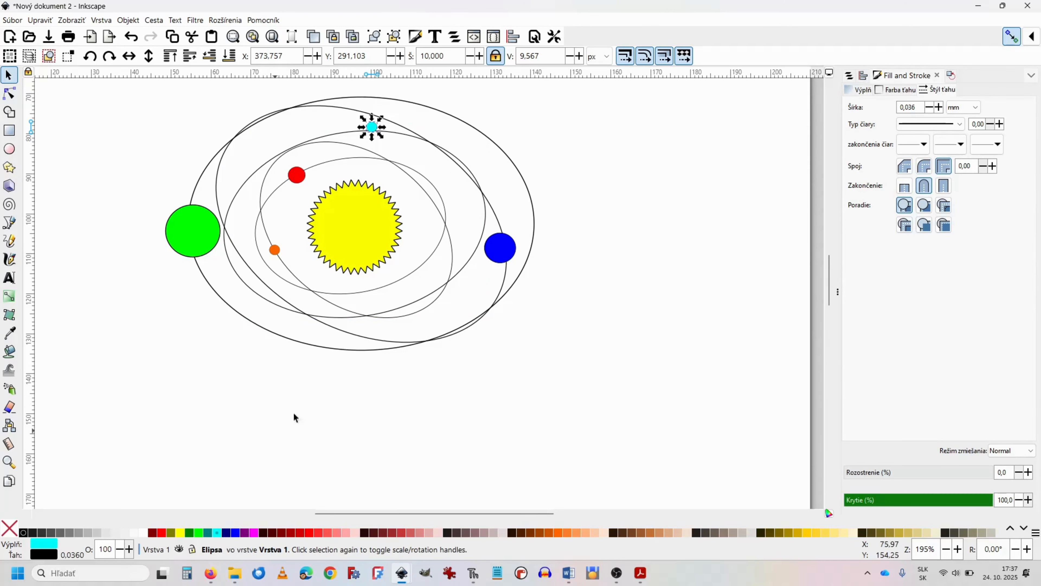